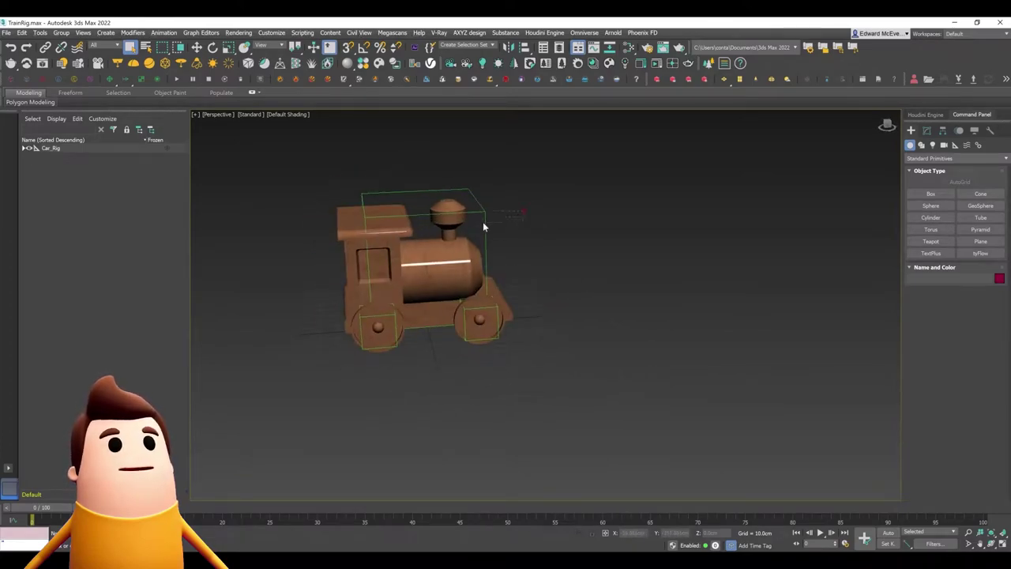
Select the Car_Rig dummy around the train and expand its hierarchy to inspect the wheel controls
left_click(483, 226)
middle_click_drag(528, 260, 551, 266, "alt")
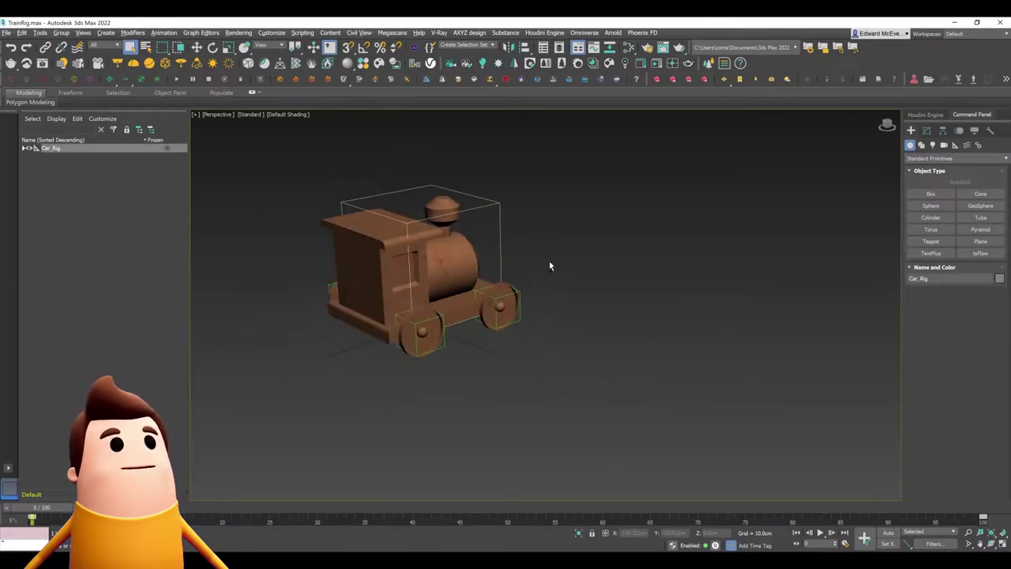
left_click(24, 148)
middle_click_drag(449, 347, 459, 352, "alt")
scroll(459, 351, "up", 5)
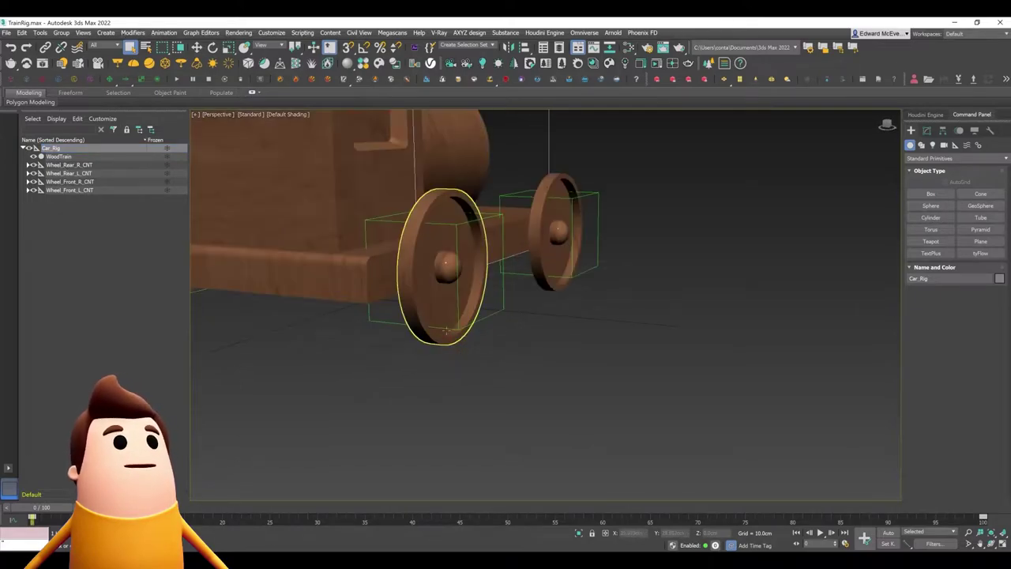
Try moving the Wheel_Rear_R_CNT dummy away from the train, then undo the move
left_click(485, 304)
key("e")
key("w")
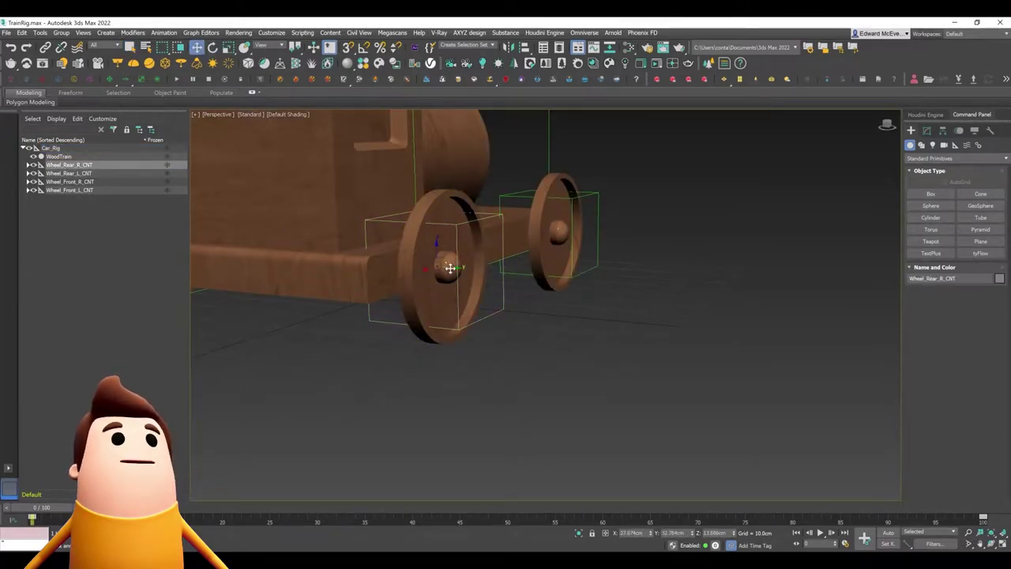
left_click_drag(449, 268, 601, 290)
key("ctrl+z")
scroll(602, 314, "down", 4)
middle_click_drag(602, 314, 549, 324, "alt")
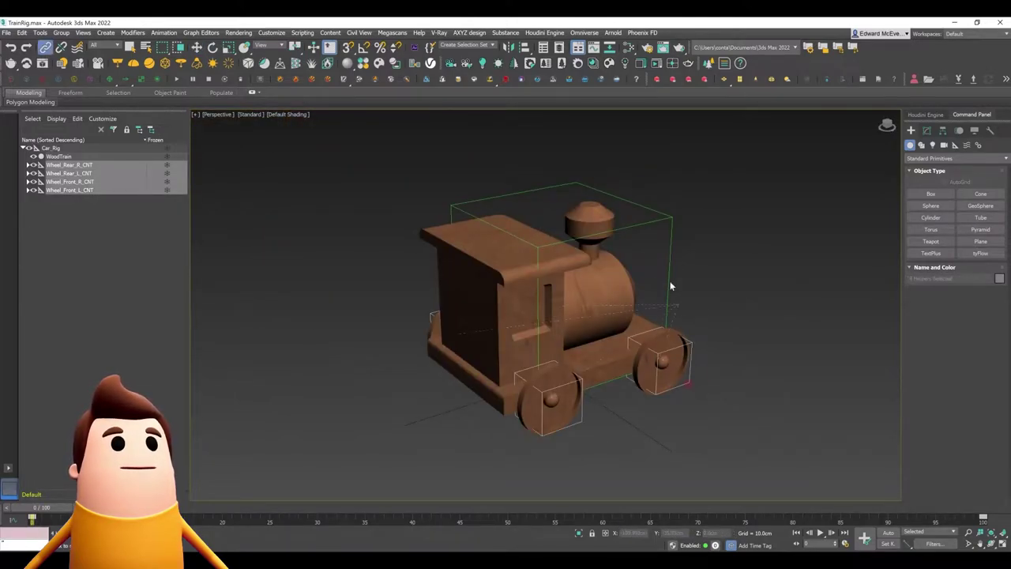
Try moving the whole train by its Car_Rig dummy, then undo the move
left_click(196, 46)
left_click(321, 184)
left_click(655, 221)
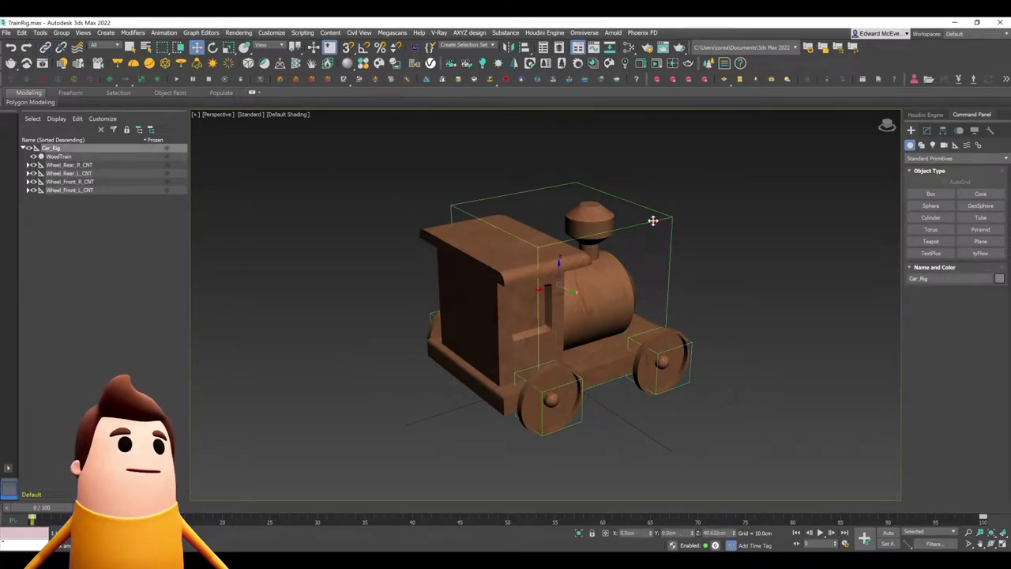
left_click_drag(562, 280, 532, 265)
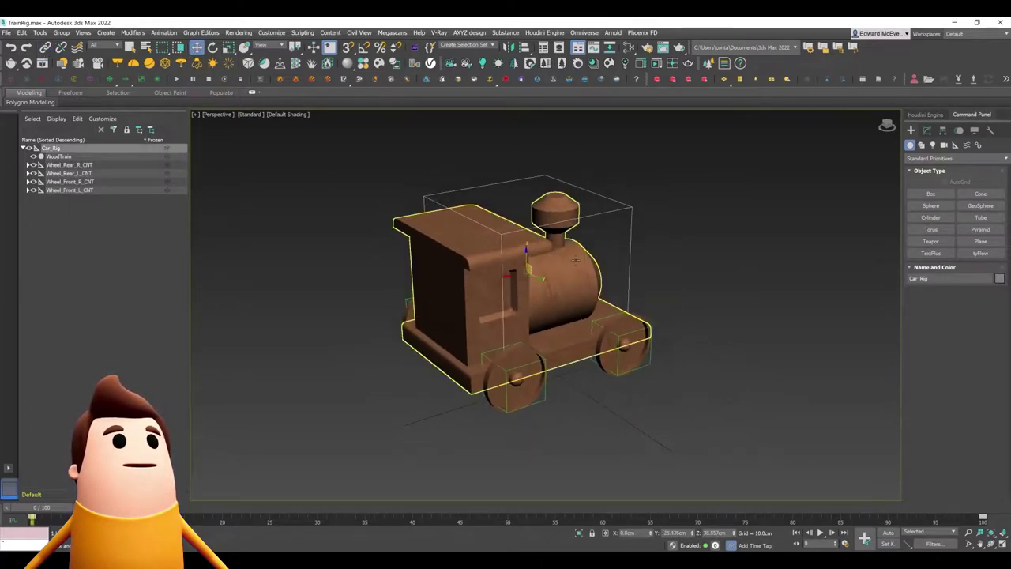
key("ctrl+z")
Scrub the train animation to frame 16, play it from the start and return to frame 0
left_click_drag(41, 507, 187, 507)
middle_click_drag(526, 345, 274, 324)
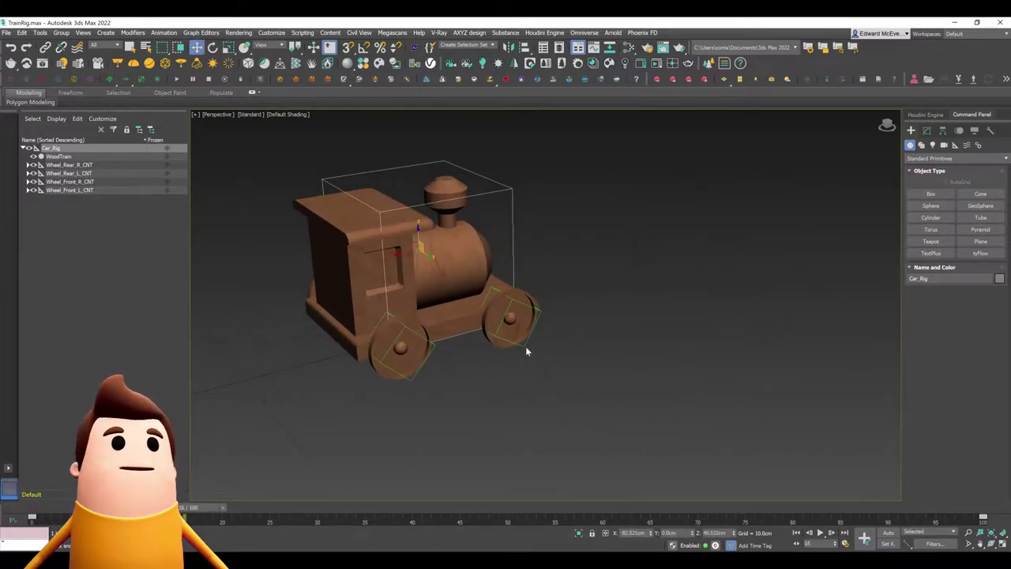
scroll(477, 367, "down", 3)
middle_click_drag(477, 367, 560, 357)
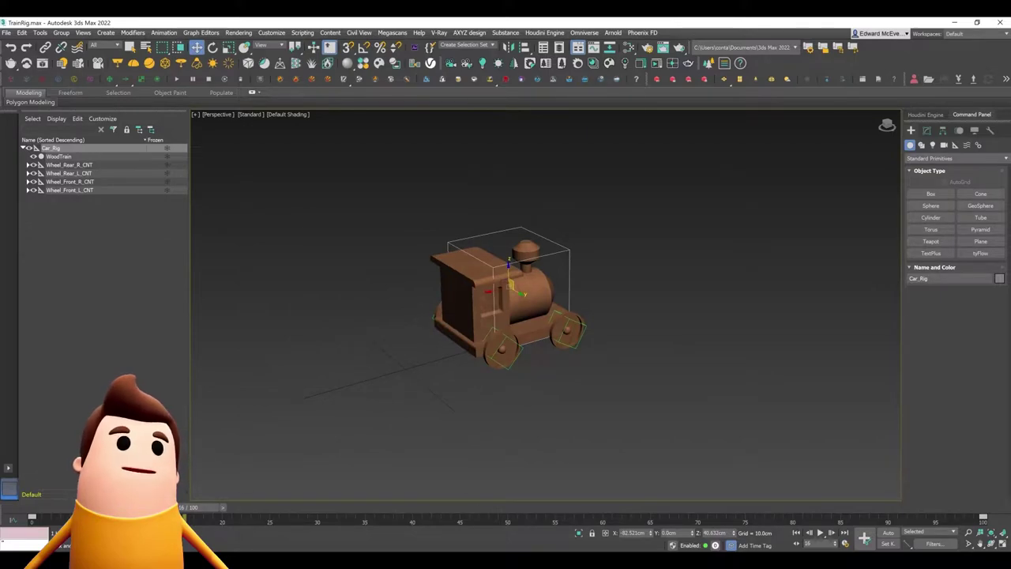
left_click_drag(187, 507, 31, 507)
left_click(820, 533)
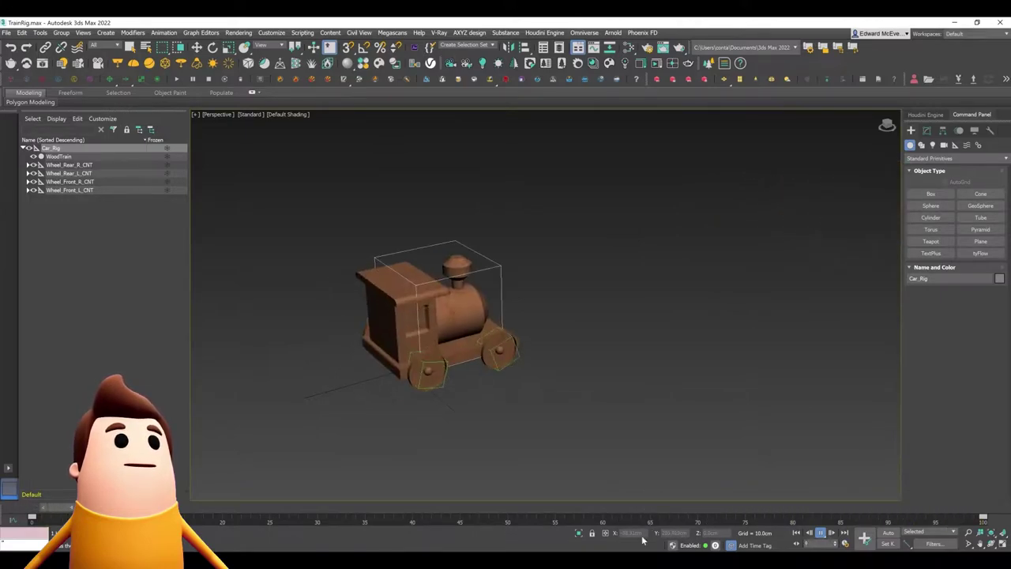
left_click_drag(308, 507, 31, 508)
key("w")
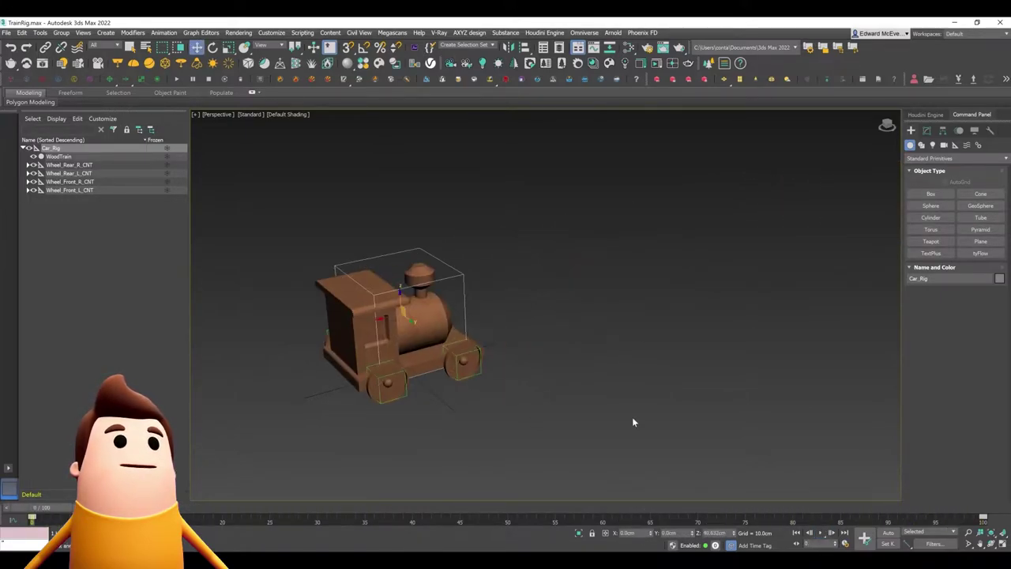
Export the entire scene to Omniverse as TRAIN_YUP_ANIMATION_EXAMPLE.usd, with Y Up and animation frames 0 to 100
left_click(632, 421)
key("z")
left_click(585, 32)
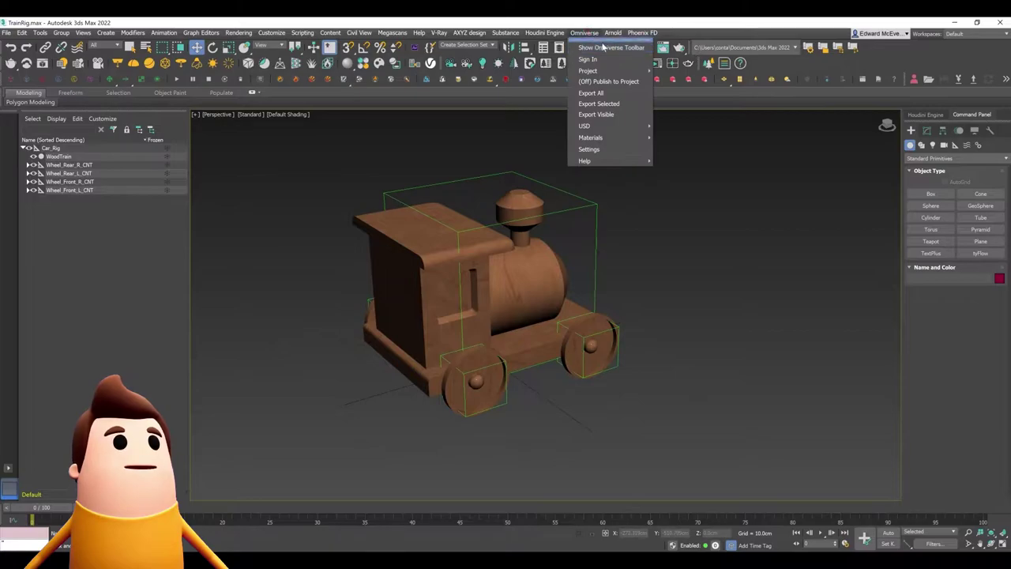
left_click(592, 93)
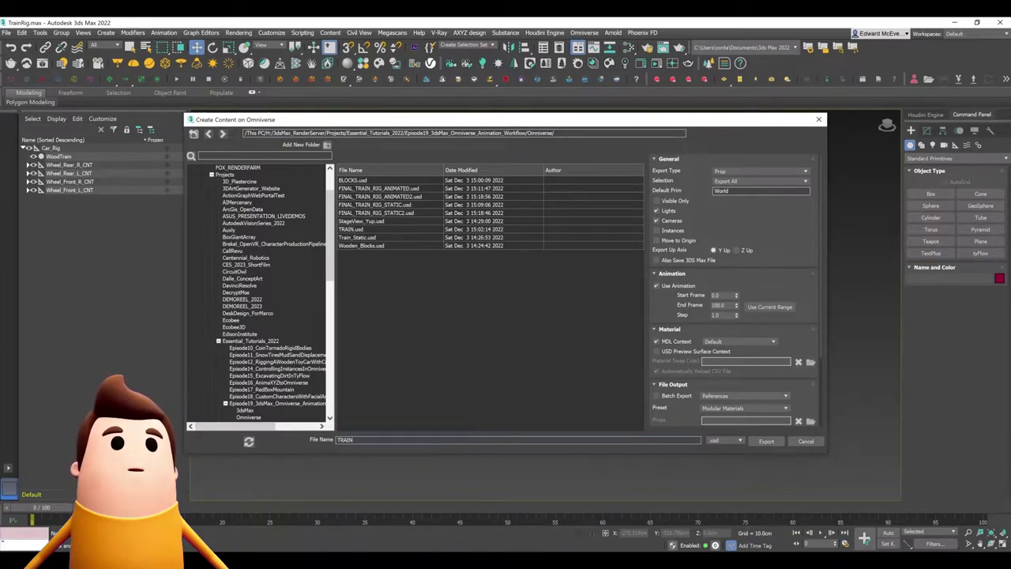
type("_YUP_ANIMATION_EXAMPLE")
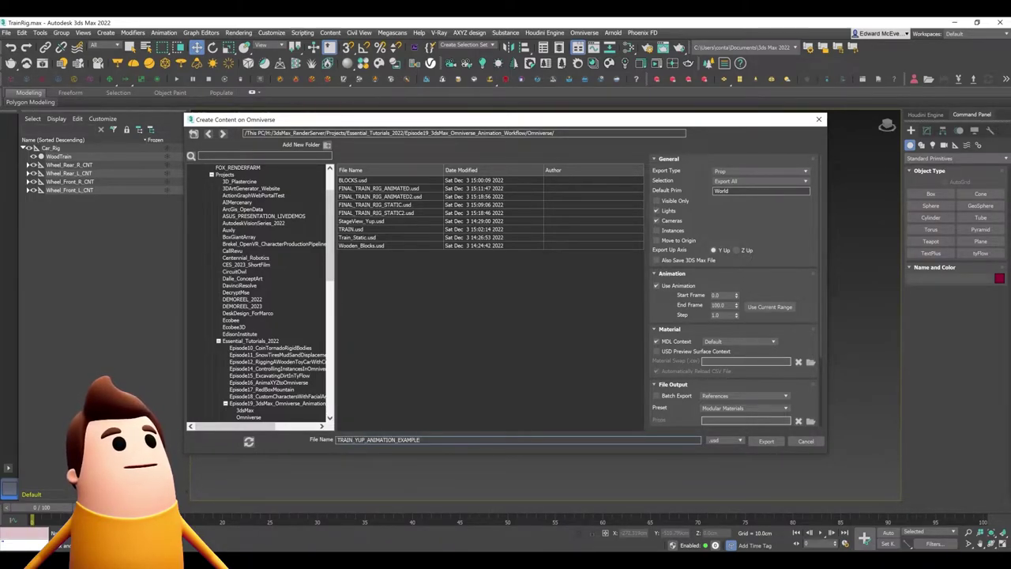
left_click(767, 442)
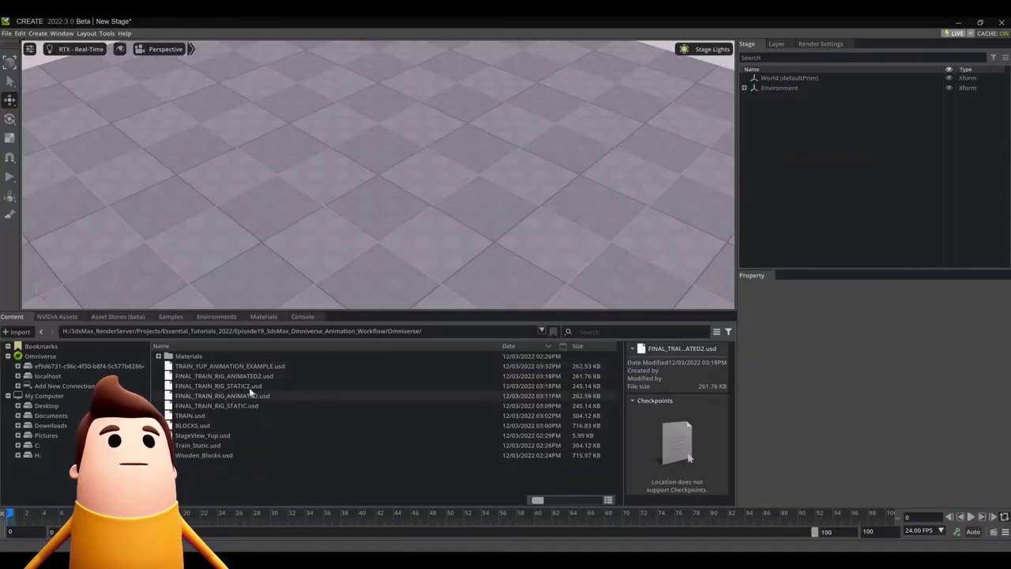
Switch to Omniverse Create, insert TRAIN_YUP_ANIMATION_EXAMPLE.usd as a sublayer and lower the ground plane to about -38.9 on Y
right_click(263, 370)
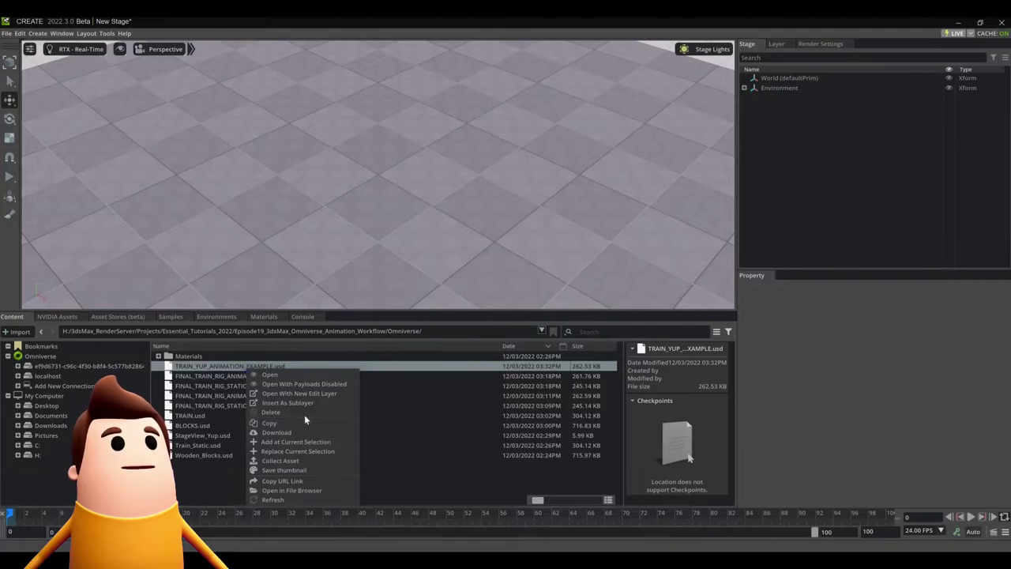
left_click(289, 403)
left_click(486, 219)
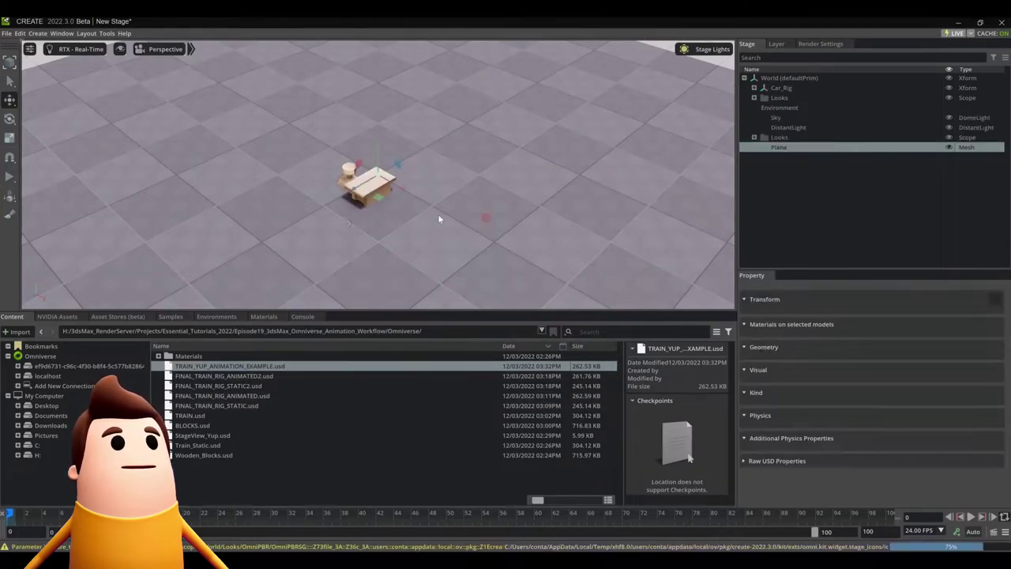
left_click_drag(384, 175, 387, 184)
scroll(310, 243, "up", 3)
left_click_drag(311, 243, 740, 126, "alt")
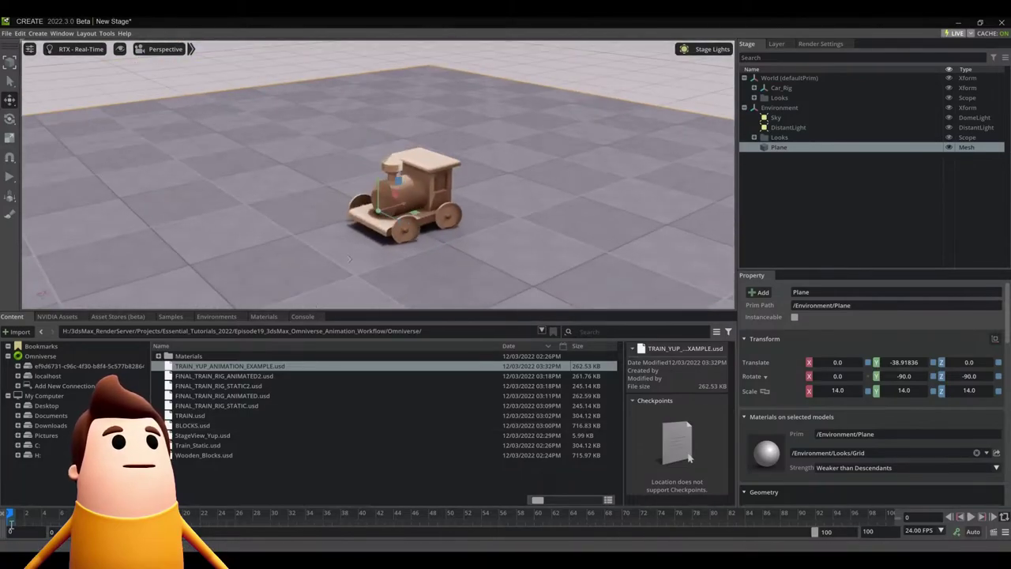
Scrub the timeline through to frame 79 to check the imported train's movement and wheel rotation
left_click_drag(45, 516, 333, 515)
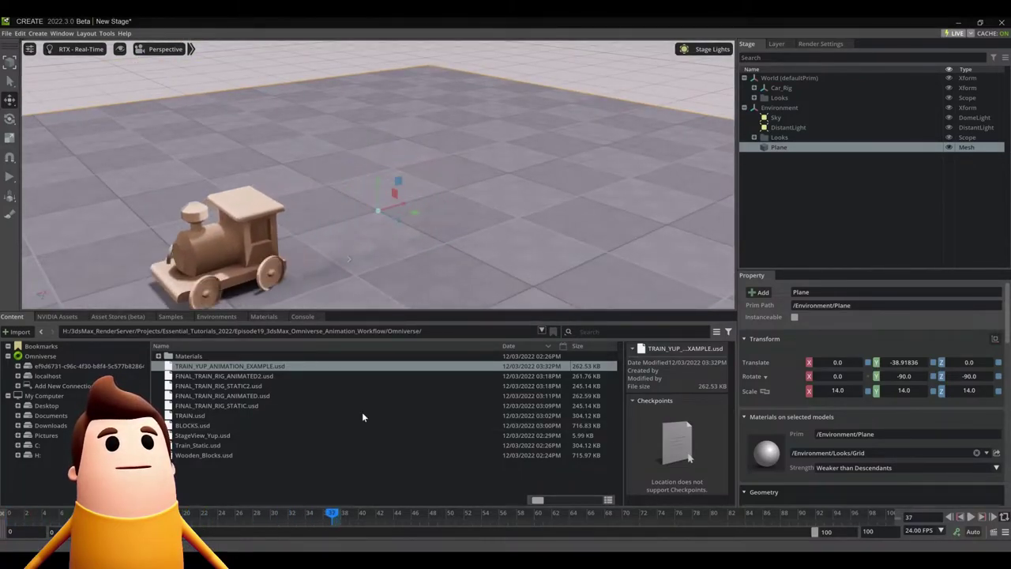
middle_click_drag(510, 166, 652, 117)
left_click_drag(39, 516, 703, 514)
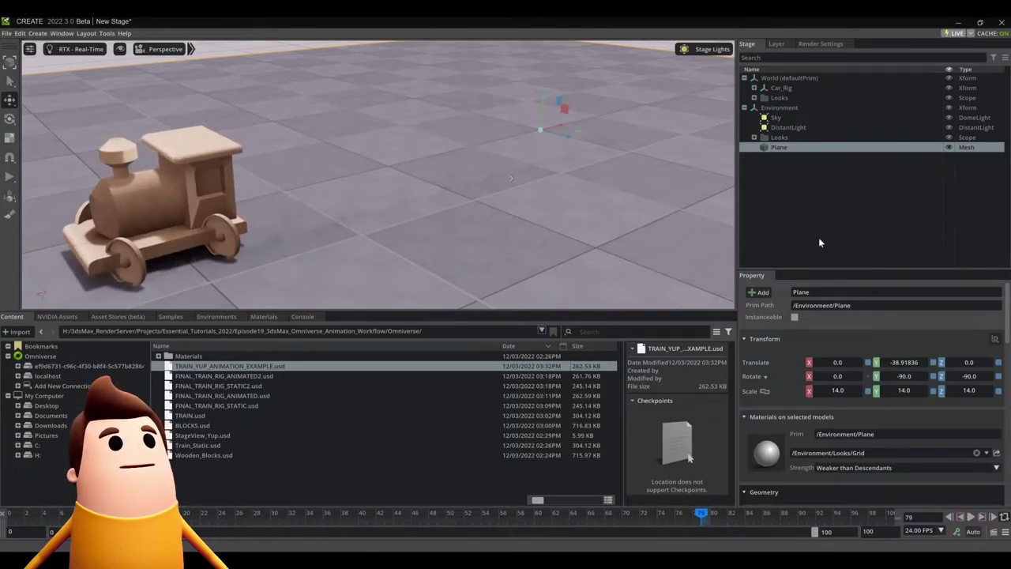
Inspect the layer metadata of the root layer and the train sublayer, including the world axis
left_click(782, 44)
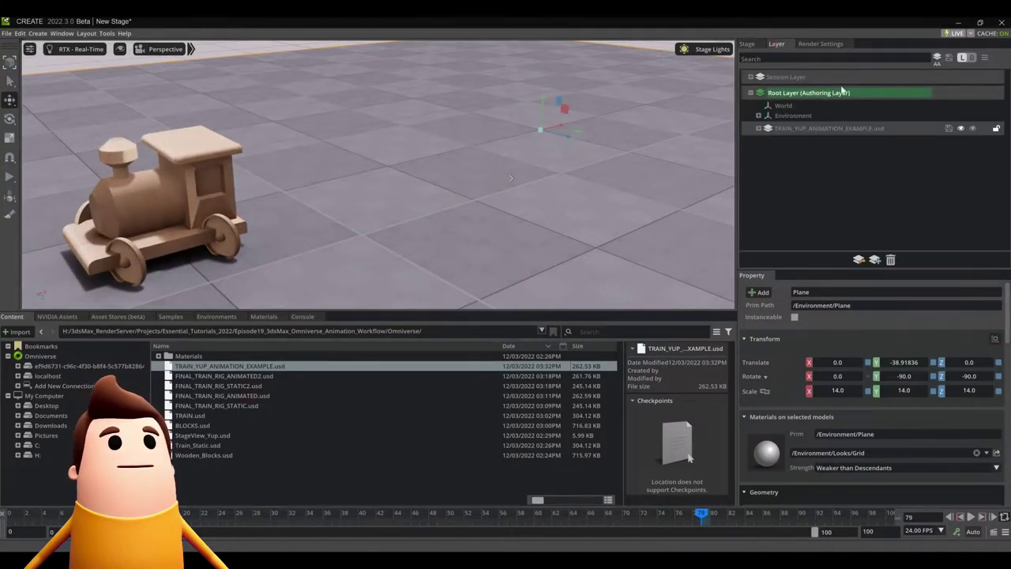
left_click(952, 93)
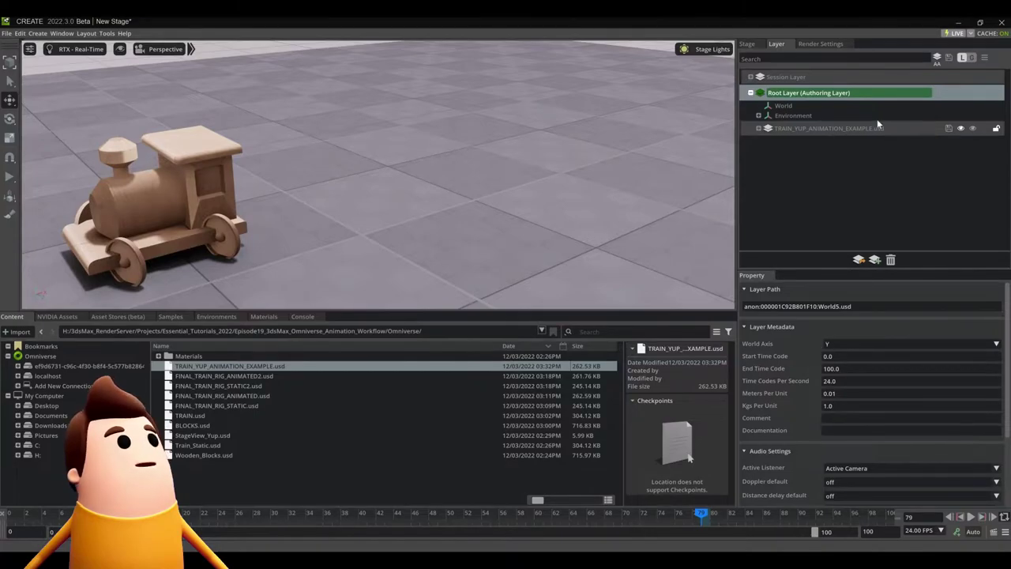
left_click(909, 124)
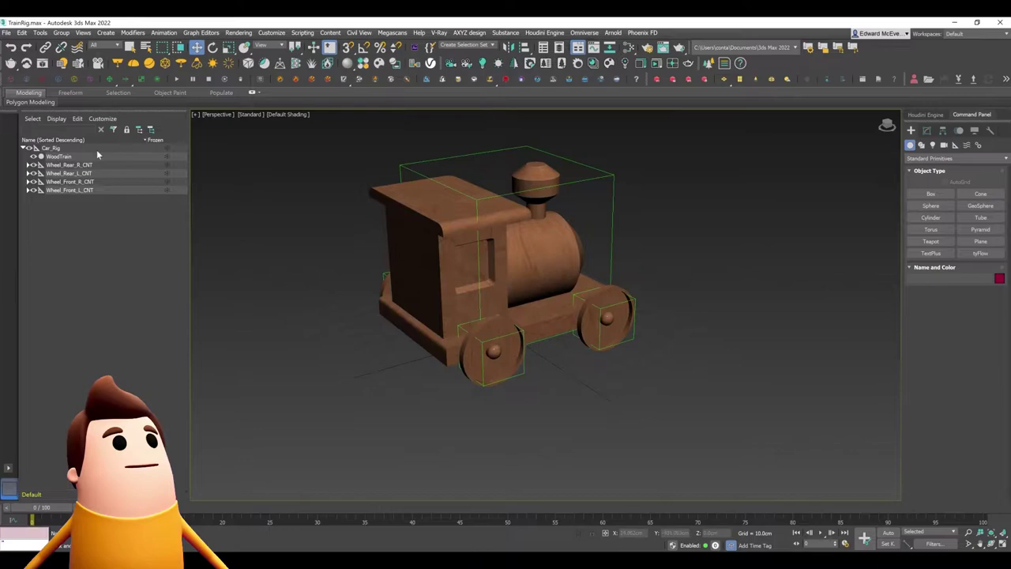
Switch to 3ds Max, create a Dummy helper larger than the train and name it FixWorldCoordinates
left_click(23, 148)
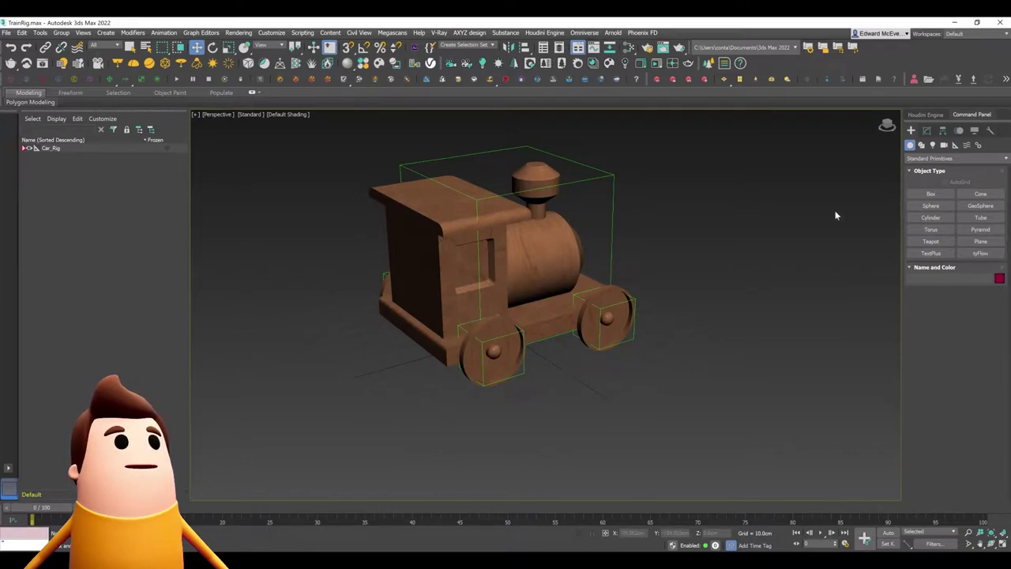
left_click(956, 145)
left_click(930, 193)
scroll(760, 350, "down", 4)
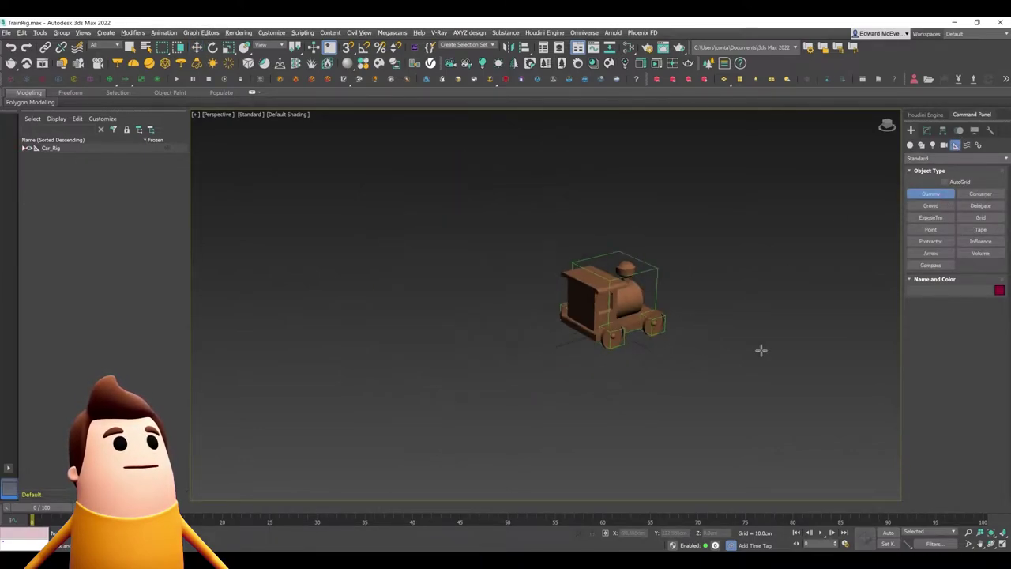
left_click_drag(500, 352, 729, 276)
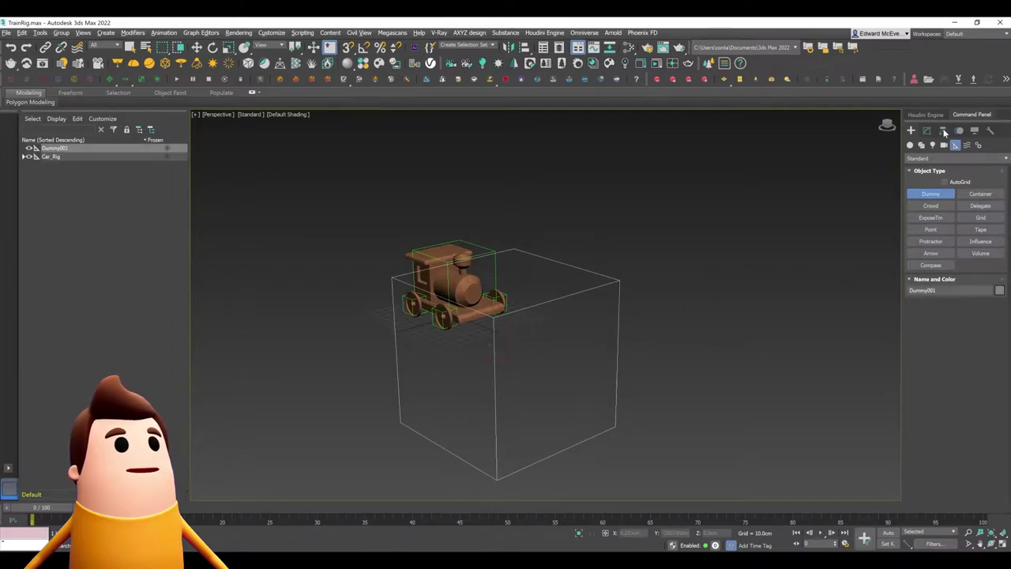
left_click(927, 131)
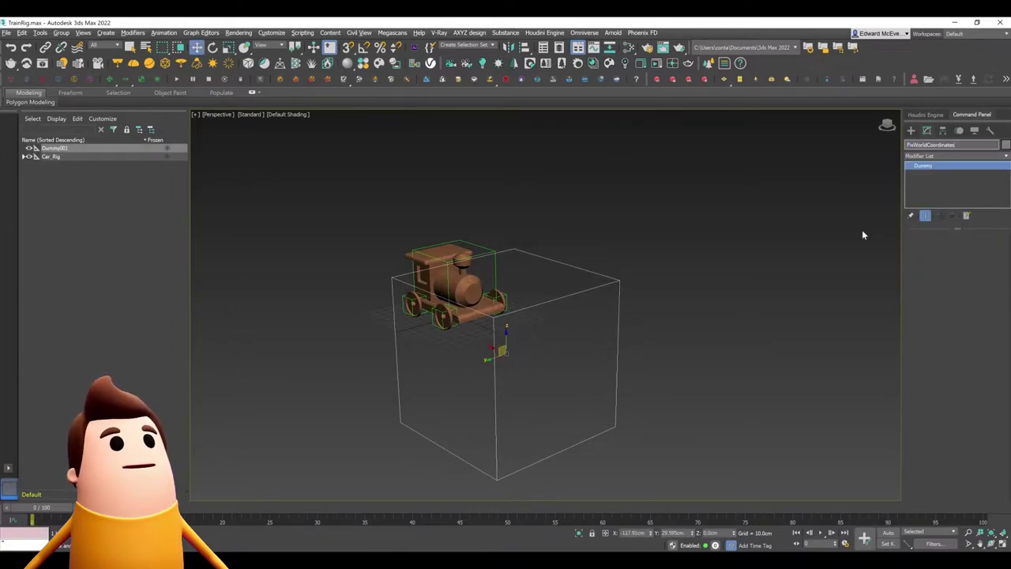
left_click(673, 278)
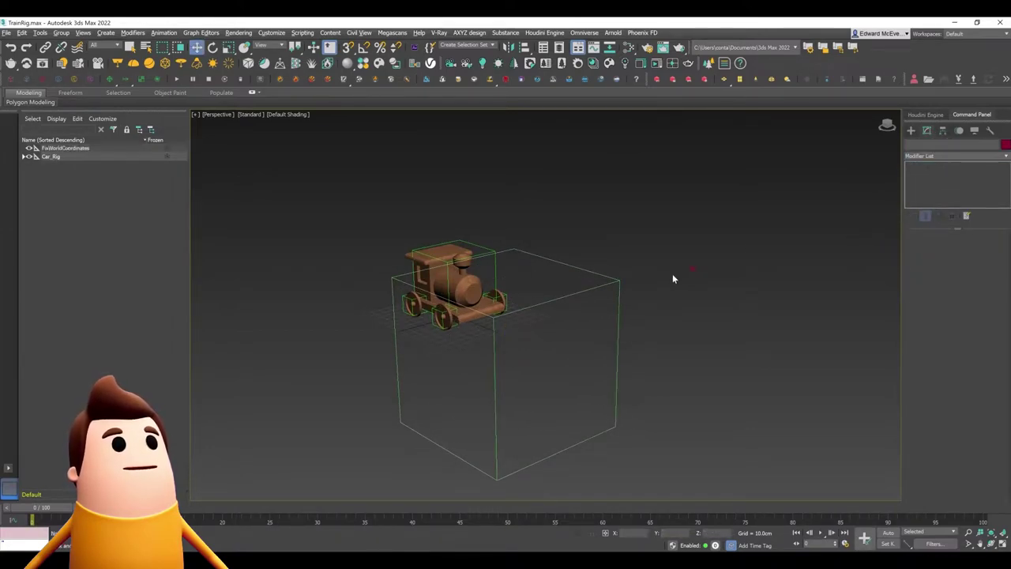
Set the FixWorldCoordinates dummy's absolute world position to 0 on X, Y and Z
left_click(603, 289)
key("F12")
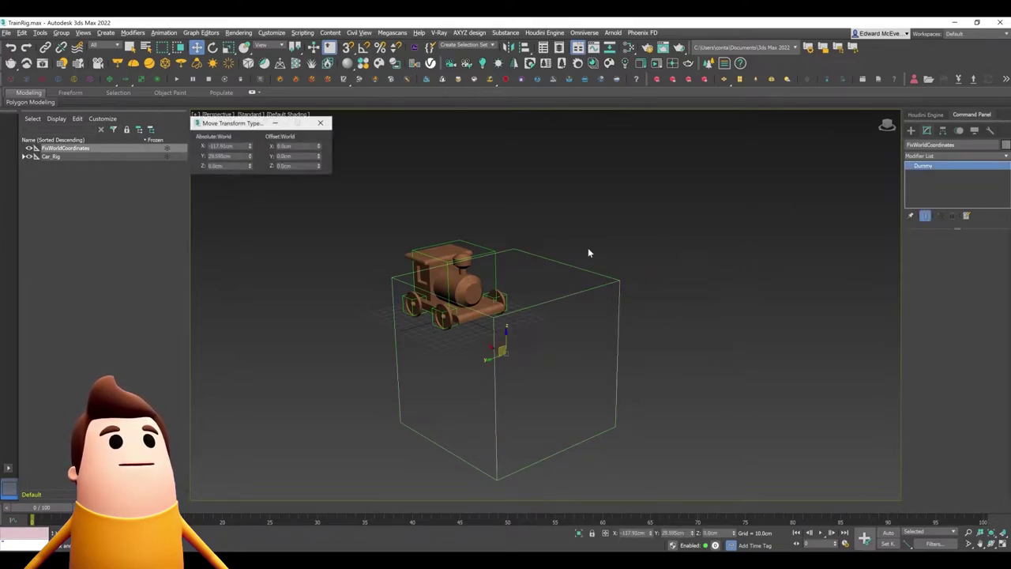
right_click(250, 148)
right_click(250, 155)
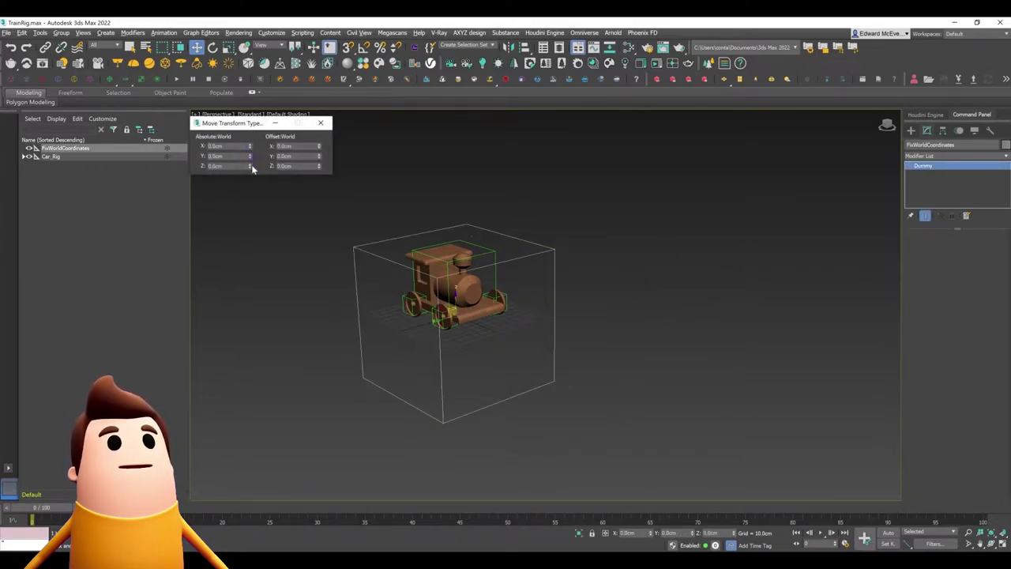
left_click(320, 123)
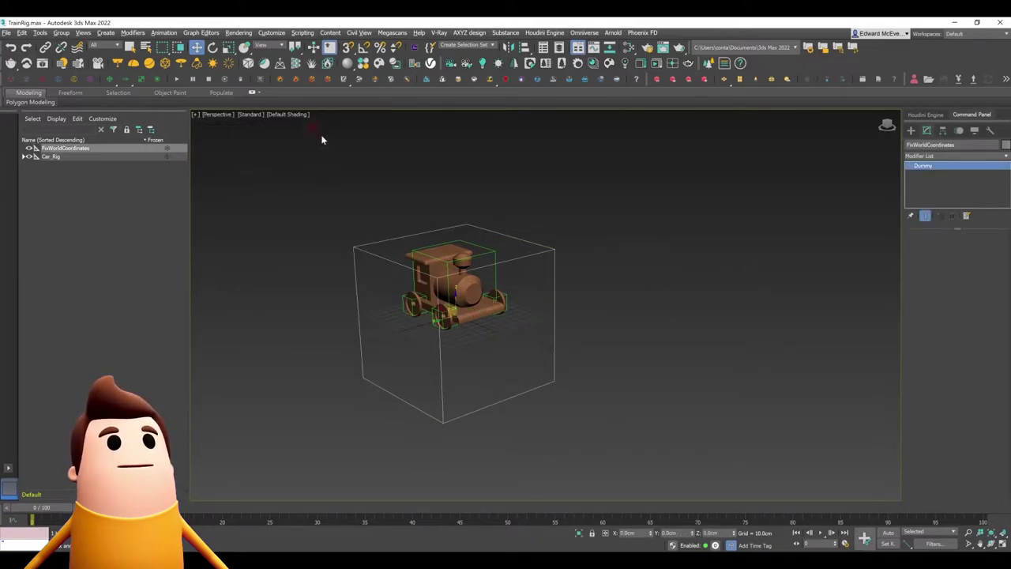
Parent Car_Rig under the FixWorldCoordinates dummy, check the hierarchy and return the timeline to frame 0
left_click_drag(41, 157, 65, 148)
left_click(28, 157)
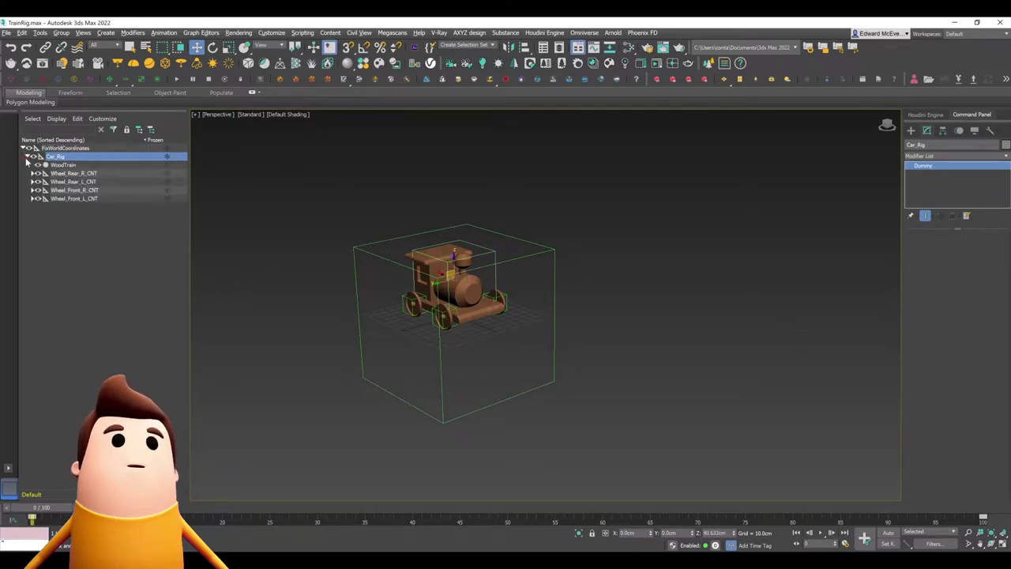
left_click(70, 148)
left_click(29, 157)
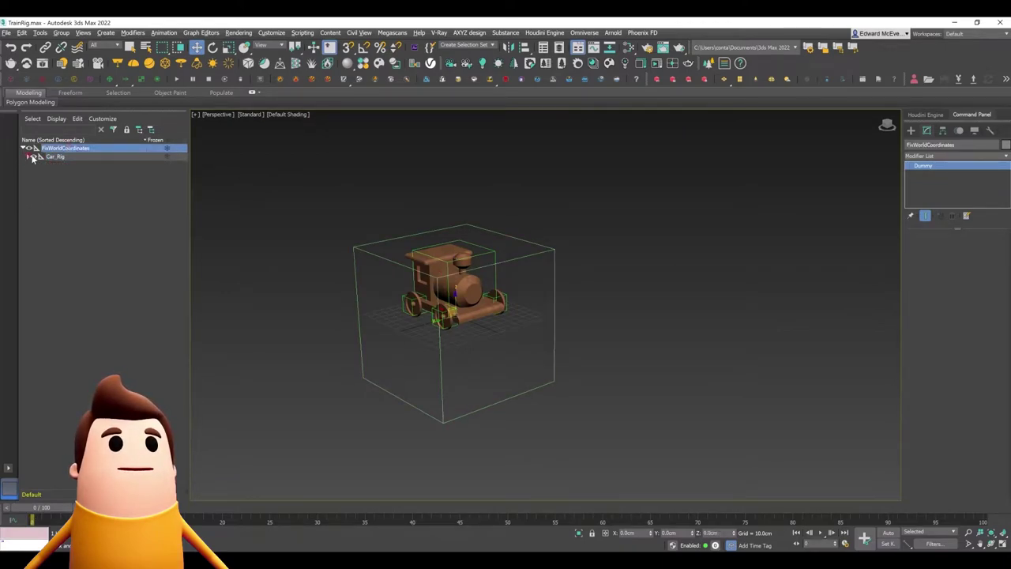
left_click(612, 223)
middle_click_drag(561, 251, 339, 322, "alt")
left_click_drag(38, 507, 3, 510)
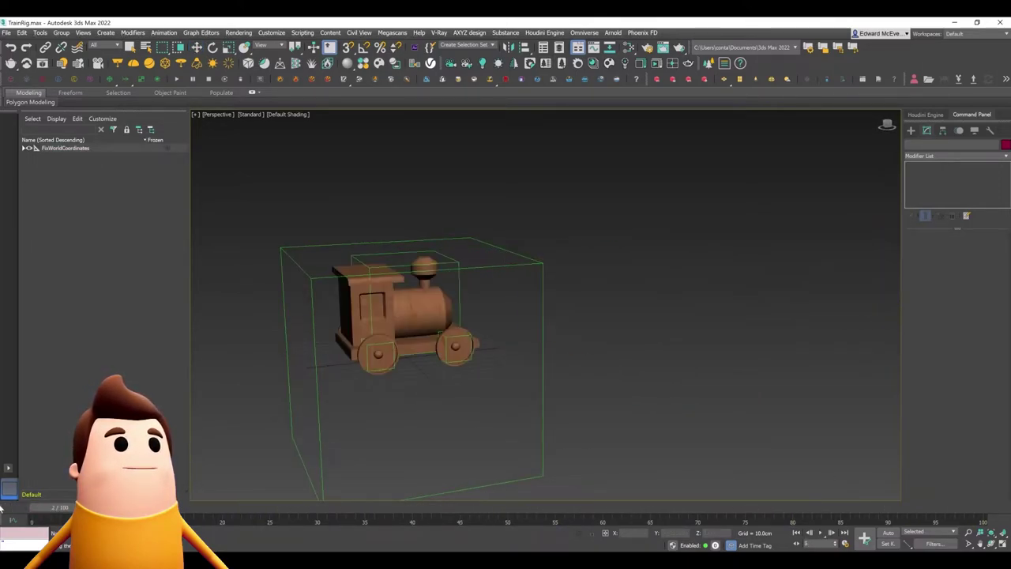
Export the whole scene to the Omniverse folder as TRAIN_ZUP_FIX.usd with Z Up and animation from frame 0 to 100
left_click(563, 33)
mouse_move(585, 35)
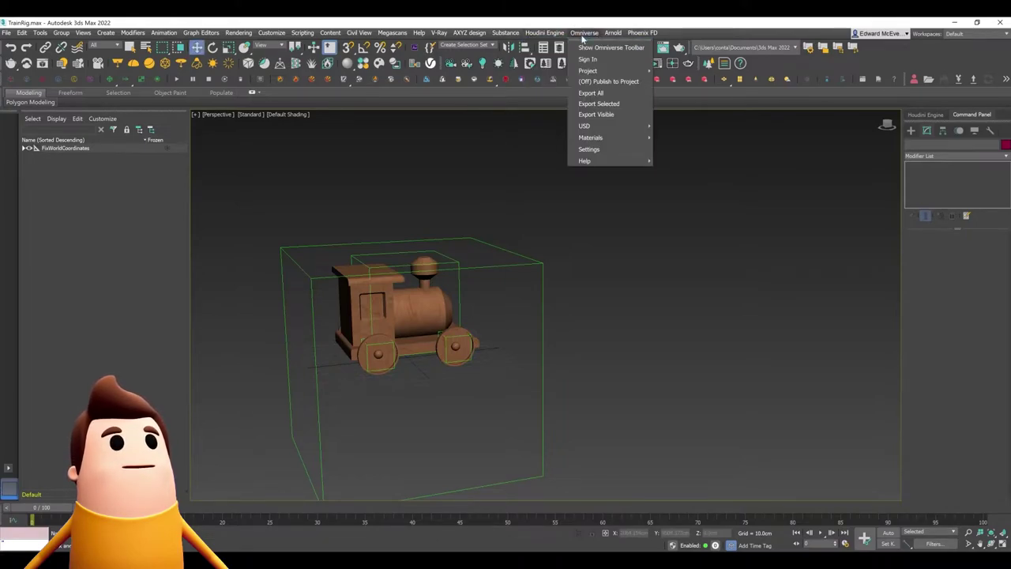
left_click(607, 94)
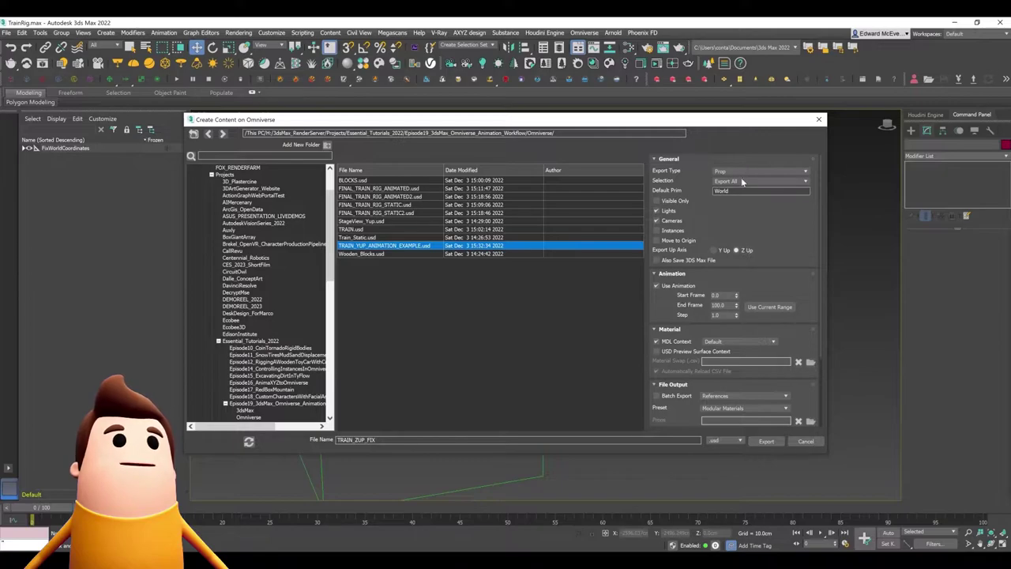
left_click(654, 286)
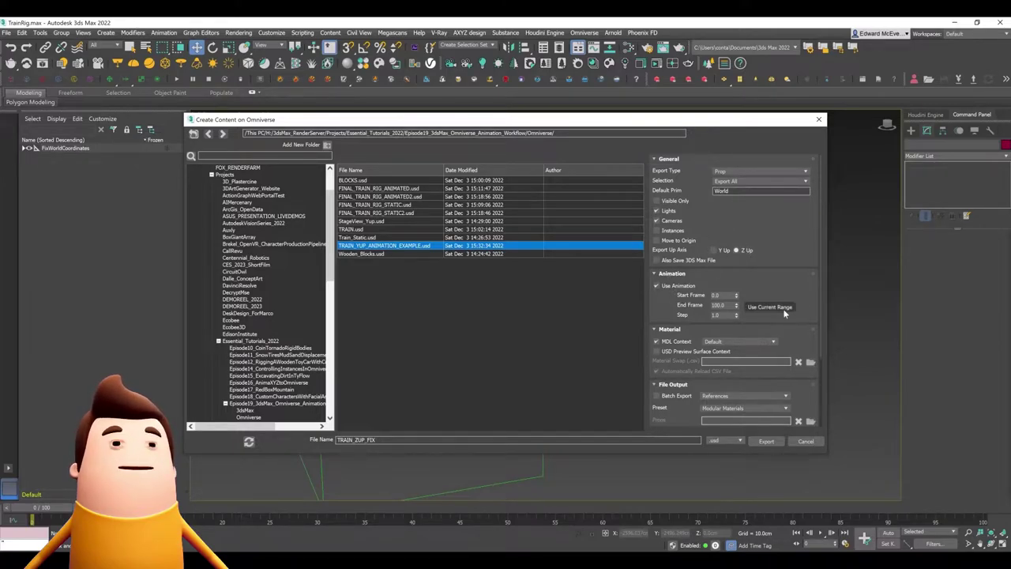
left_click(767, 440)
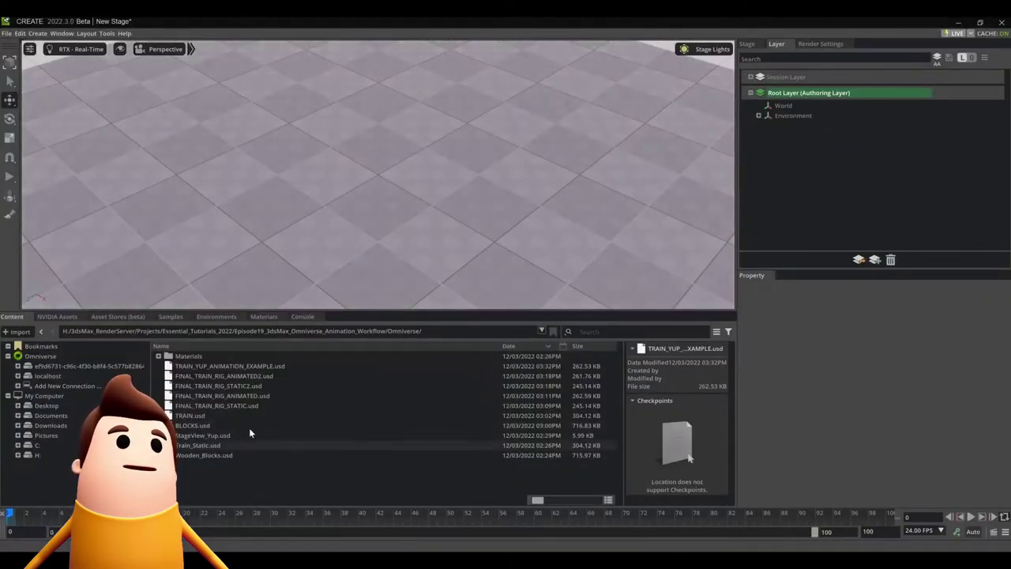
Switch to Omniverse Create, check the root layer's world axis, refresh the project folder and insert TRAIN_ZUP_FIX.usd as a sublayer
left_click(967, 92)
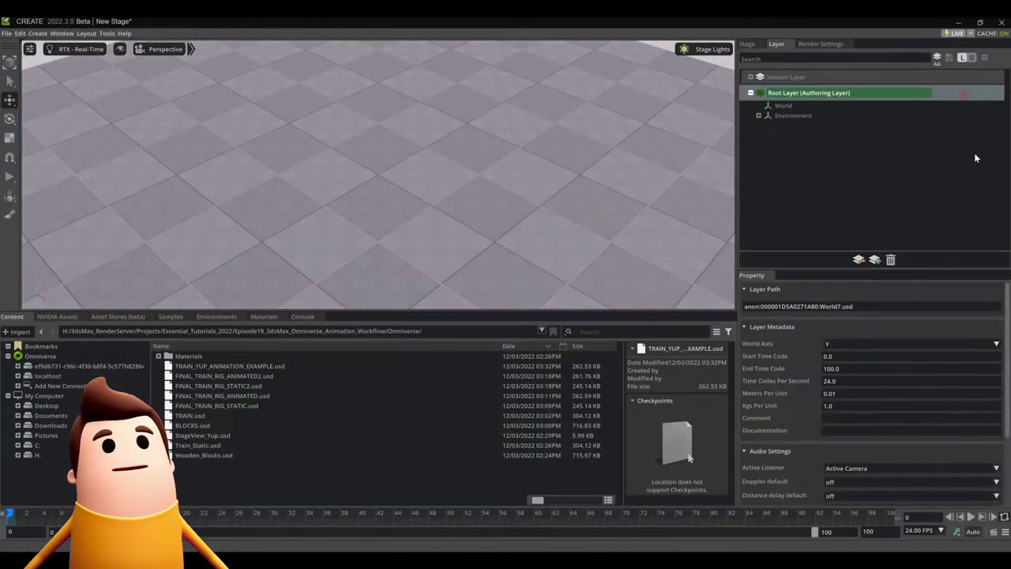
left_click(861, 345)
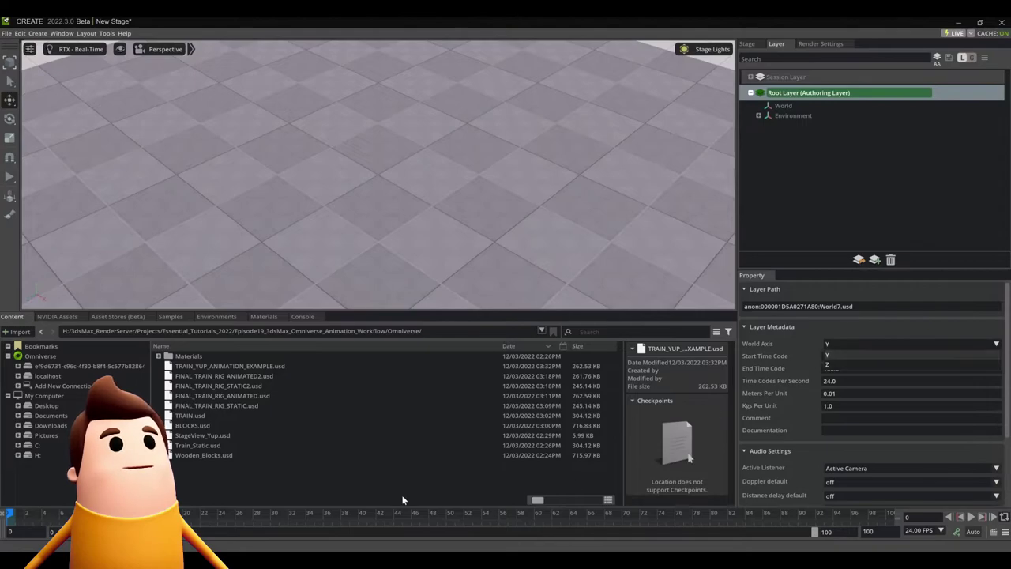
right_click(216, 457)
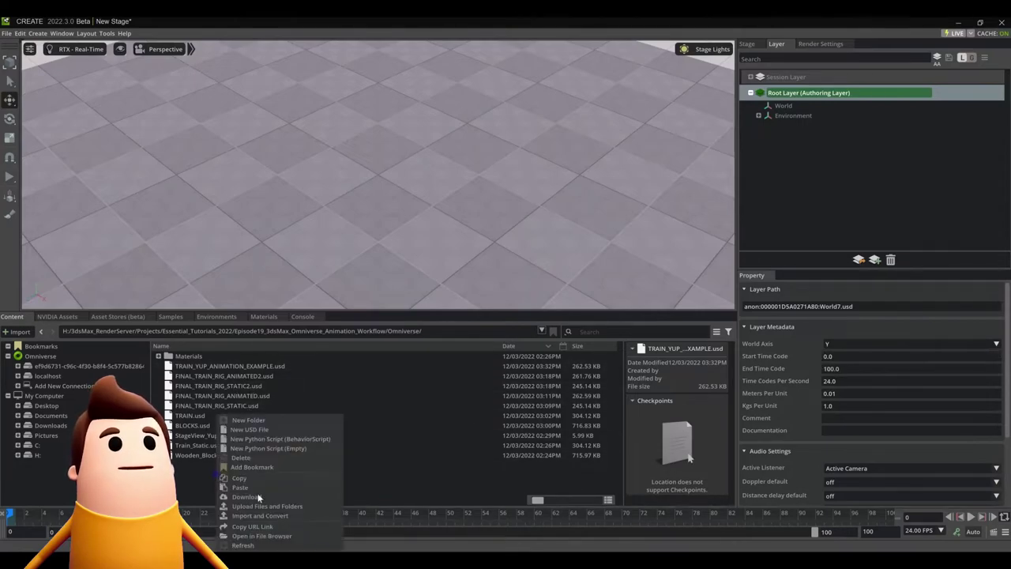
left_click(250, 545)
right_click(211, 367)
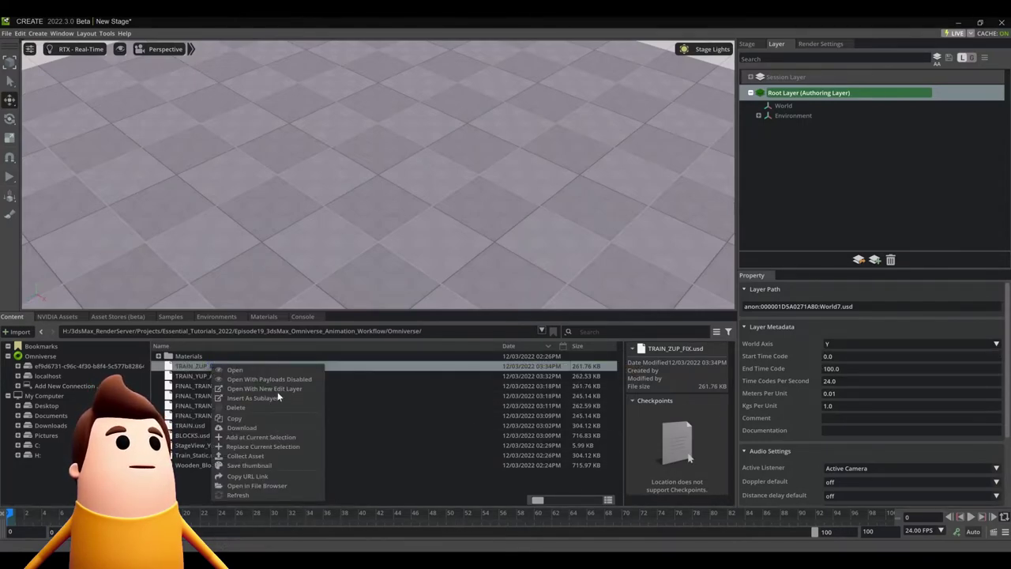
left_click(252, 398)
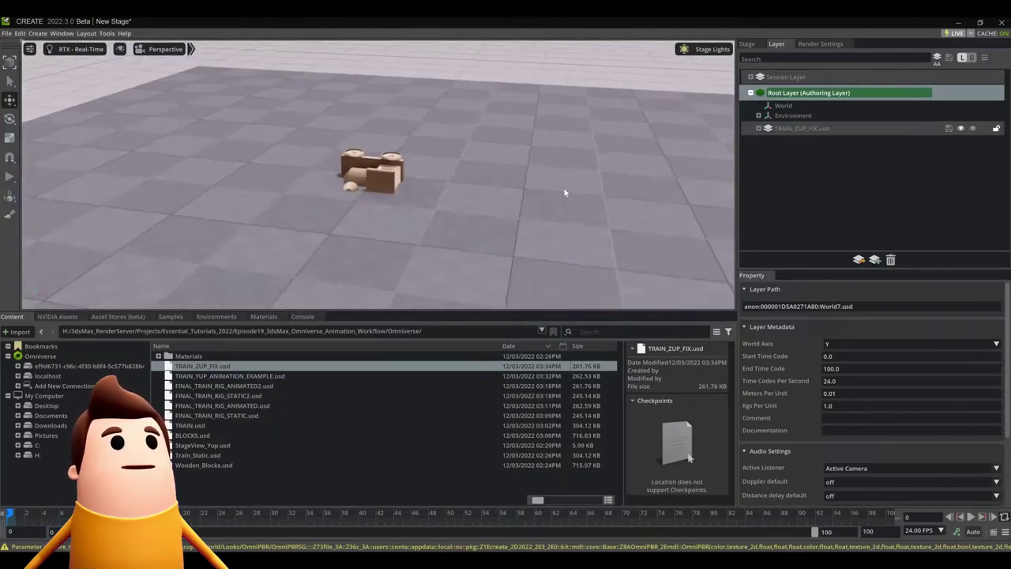
Examine the imported train's orientation and compare the world axis of its sublayer with that of the root layer
left_click_drag(564, 192, 724, 207, "alt")
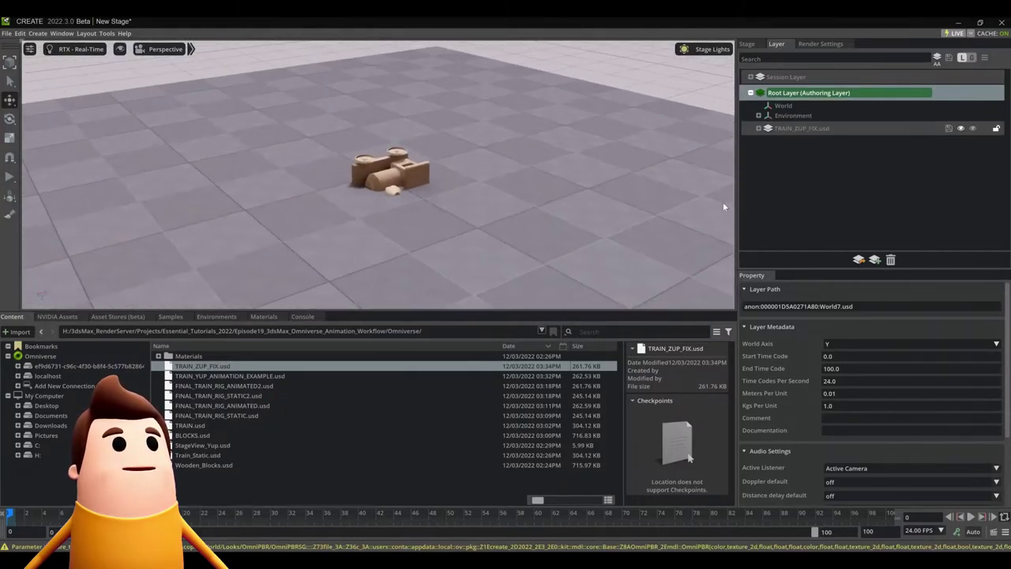
left_click(843, 129)
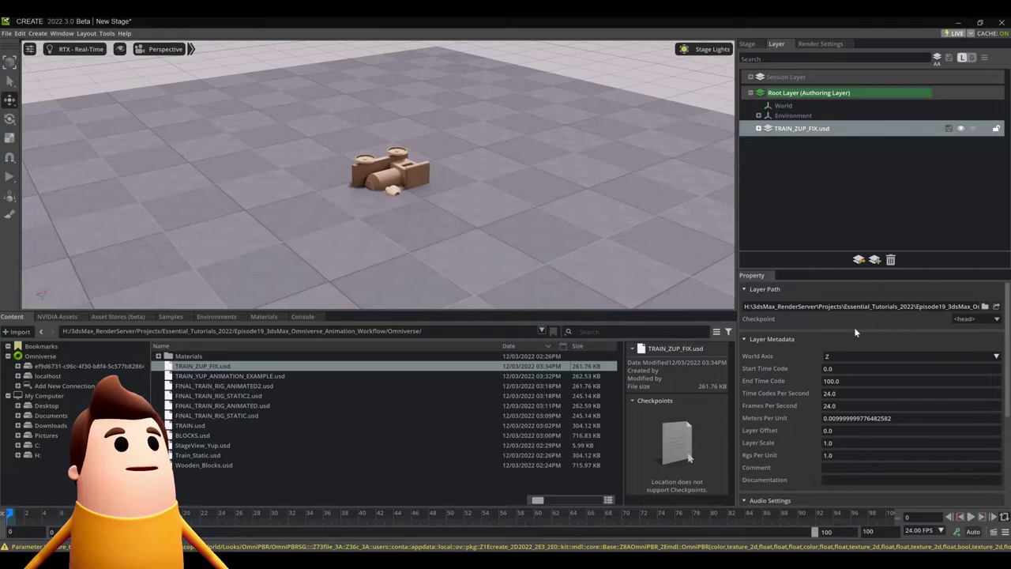
left_click(950, 89)
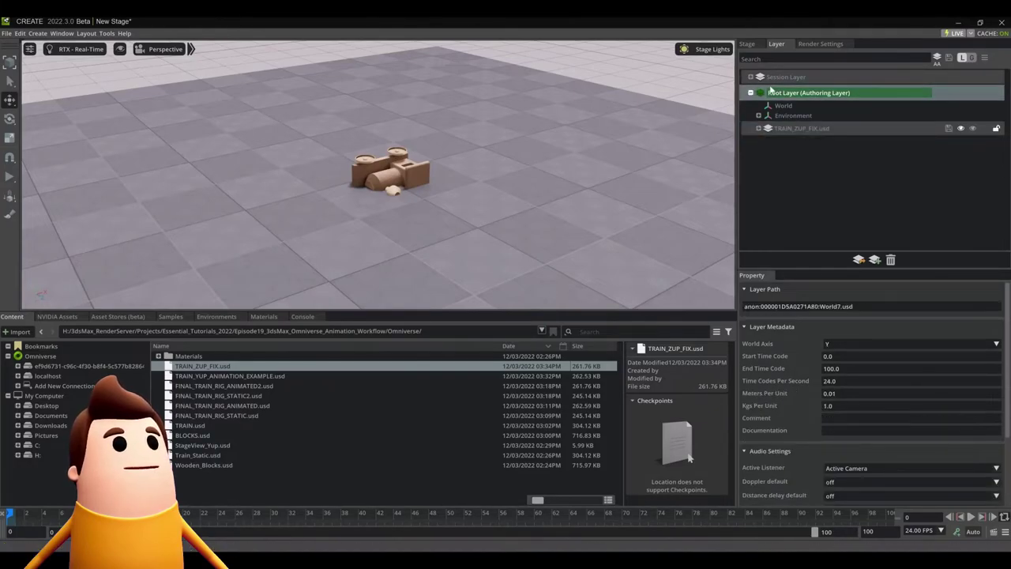
Select the FixWorldCoordinates prim under World in the stage hierarchy and set its X rotation to -90
left_click(747, 44)
left_click(744, 78)
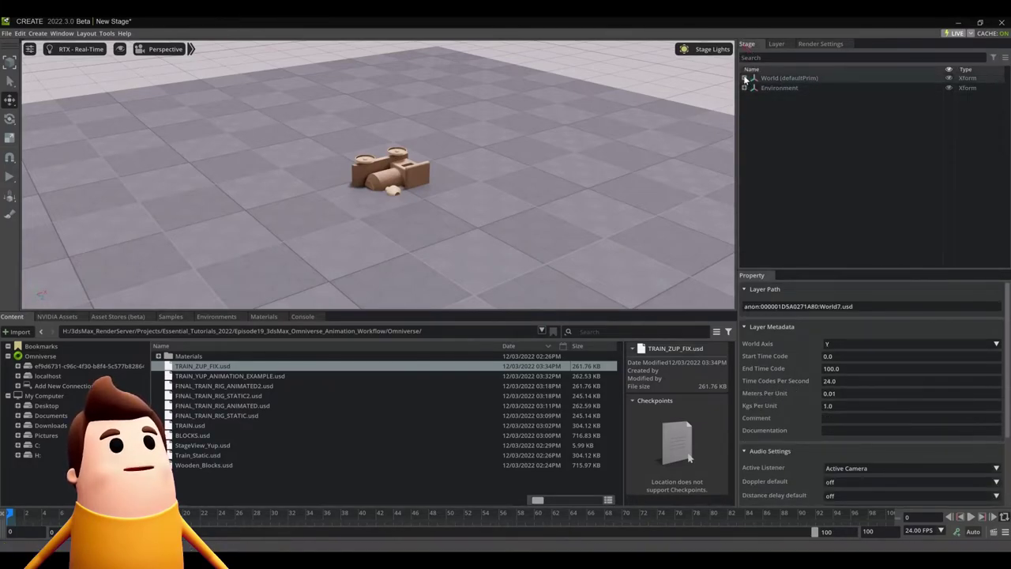
left_click(794, 88)
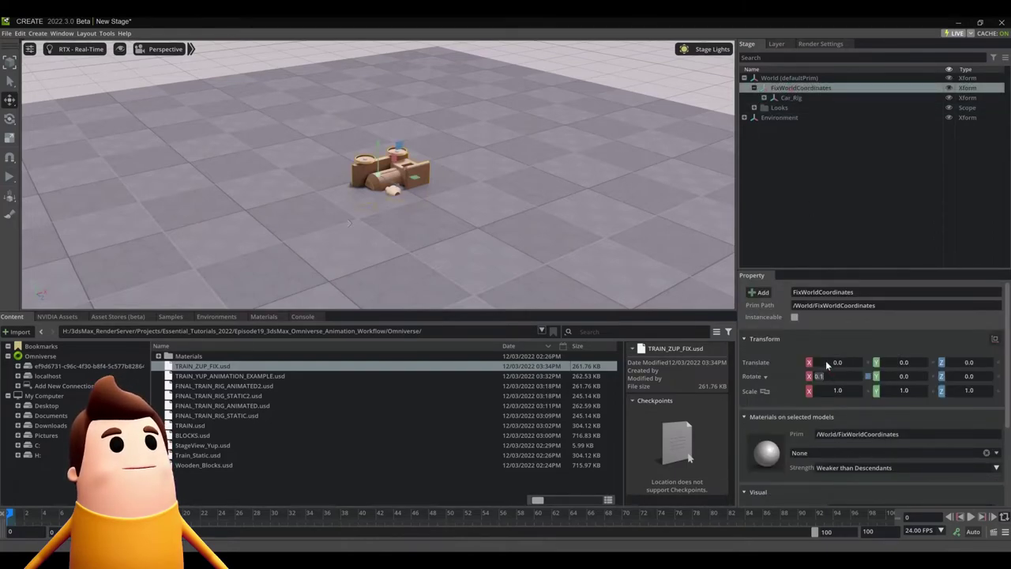
key("Return")
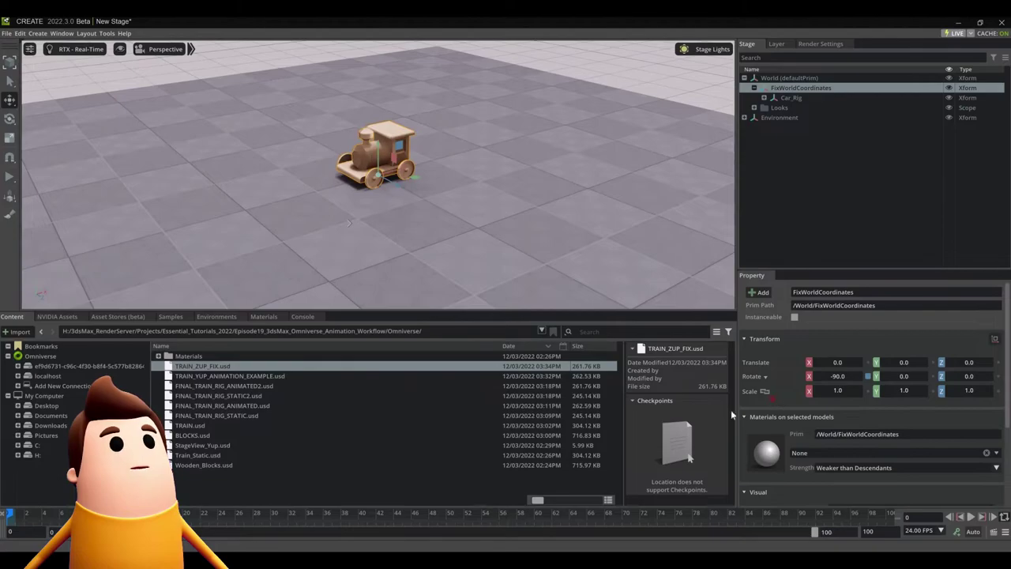
Preview the train's animation over the first frames from behind, return to frame 0 and deselect the prim
mouse_move(32, 518)
left_mouse_down()
mouse_move(785, 504)
mouse_move(33, 511)
left_mouse_up()
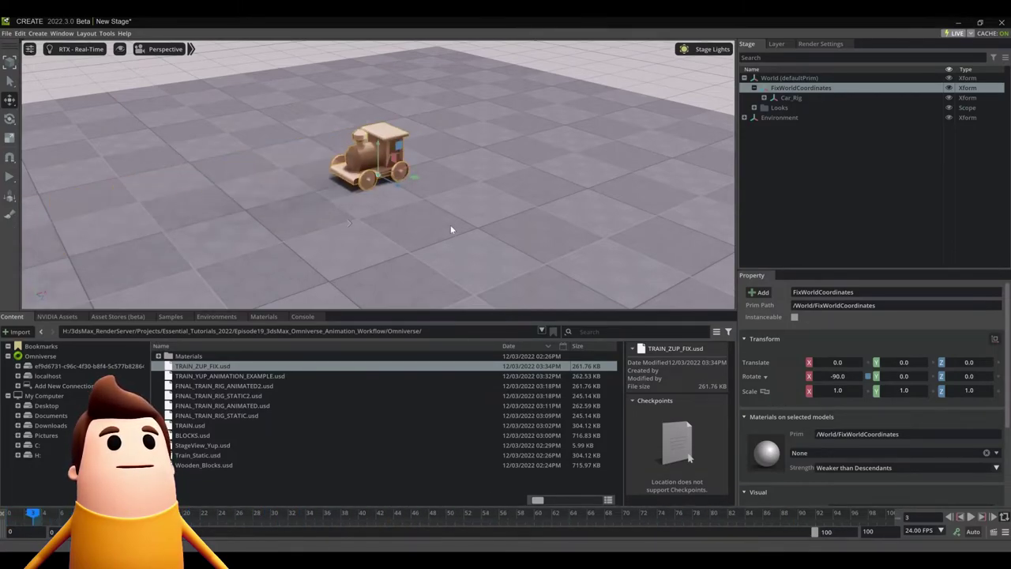
left_click_drag(450, 225, 24, 218, "alt")
left_click_drag(553, 168, 404, 190, "alt")
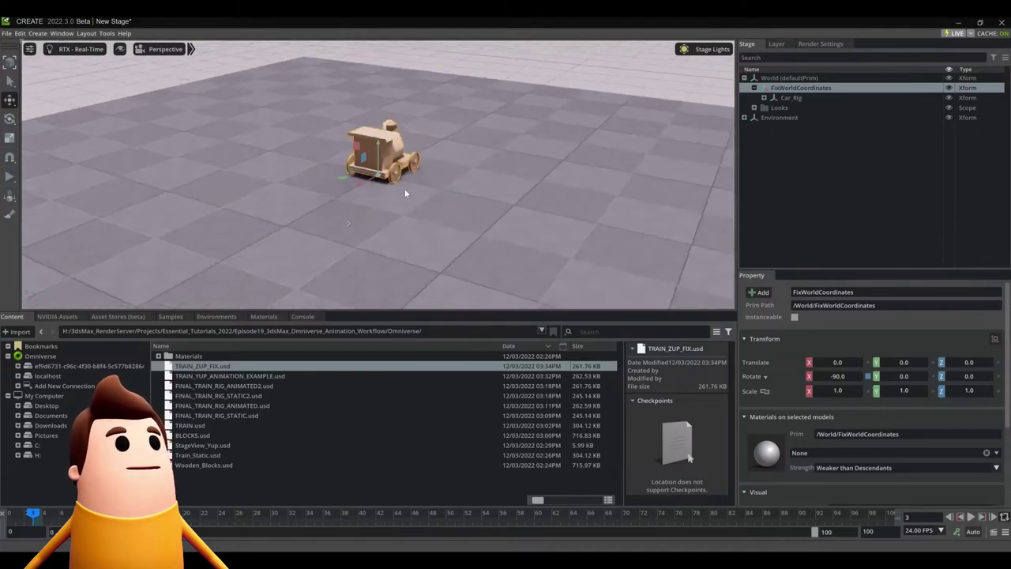
scroll(437, 144, "up", 3)
left_click_drag(437, 144, 379, 237, "alt")
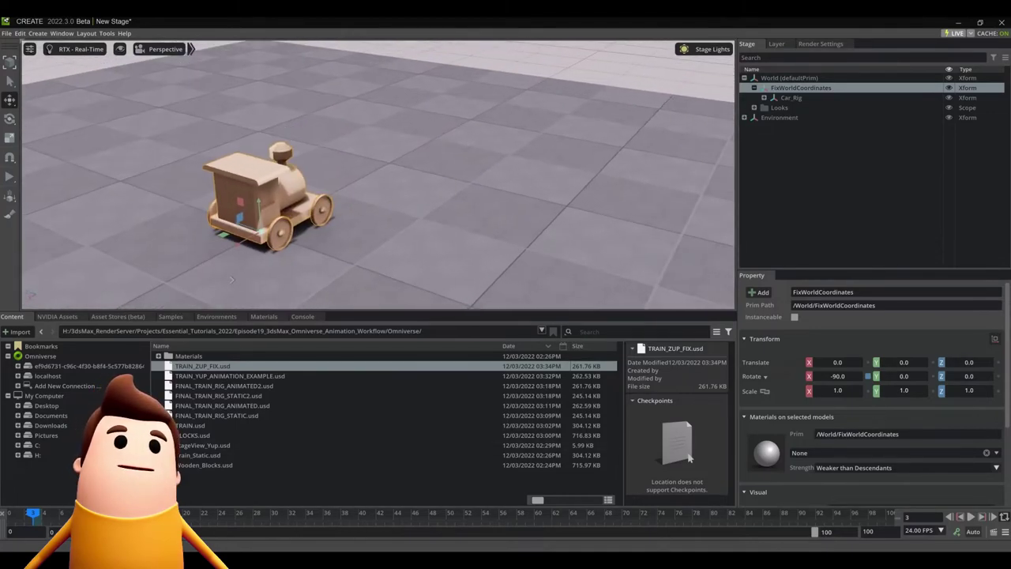
left_click_drag(65, 520, 0, 486)
left_click(932, 179)
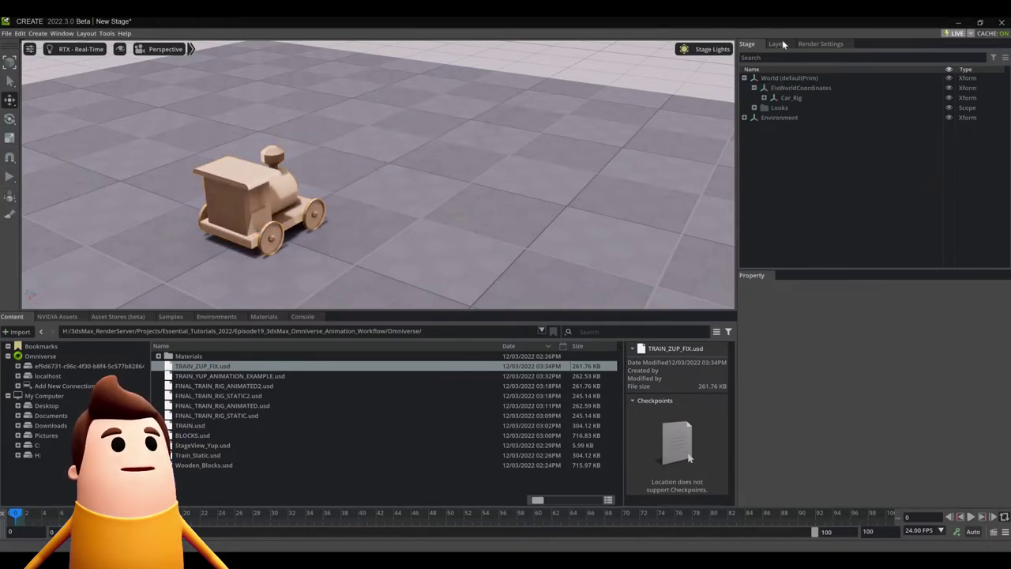
Inspect the layer metadata of the TRAIN_ZUP_FIX.usd sublayer, including its world axis
left_click(777, 44)
left_click(827, 128)
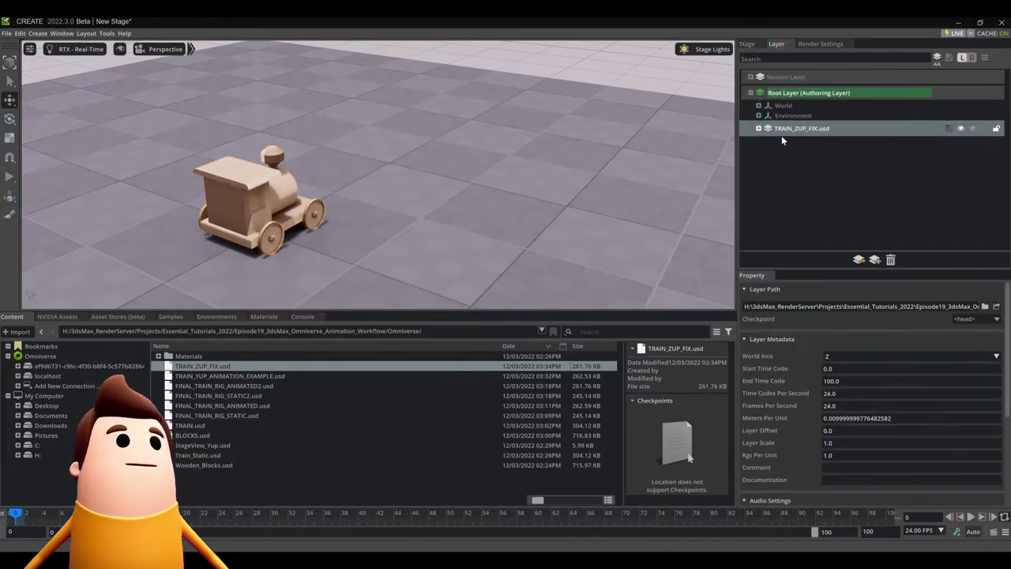
left_click(6, 34)
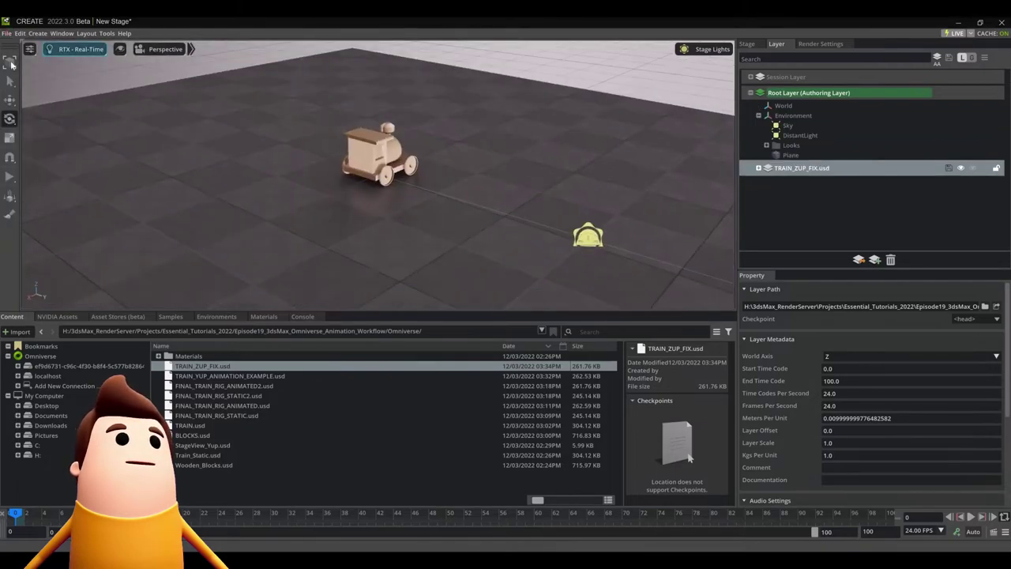
Set the Default Up Axis for new stages to Z in the Stage preferences
left_click(20, 33)
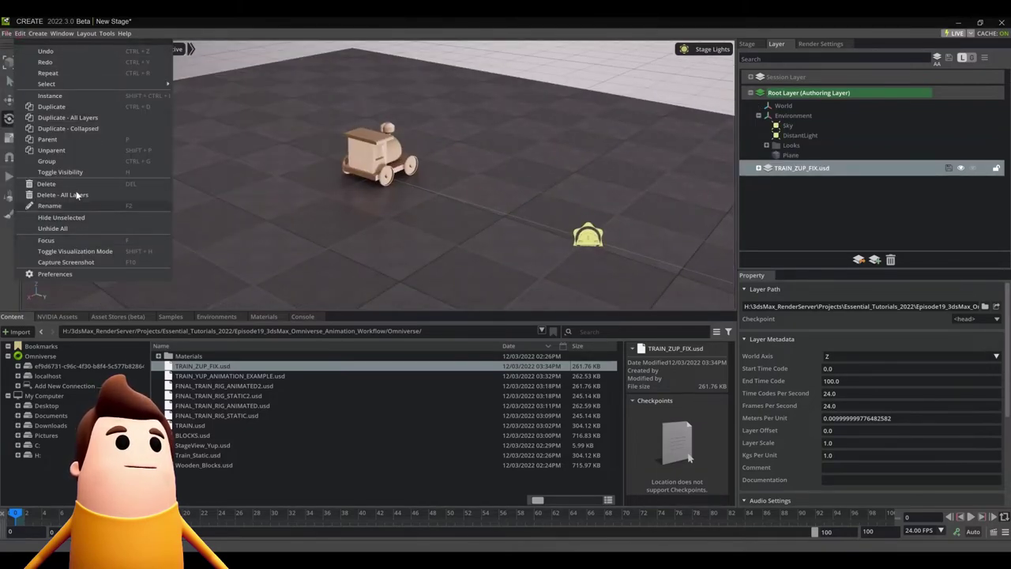
left_click(55, 274)
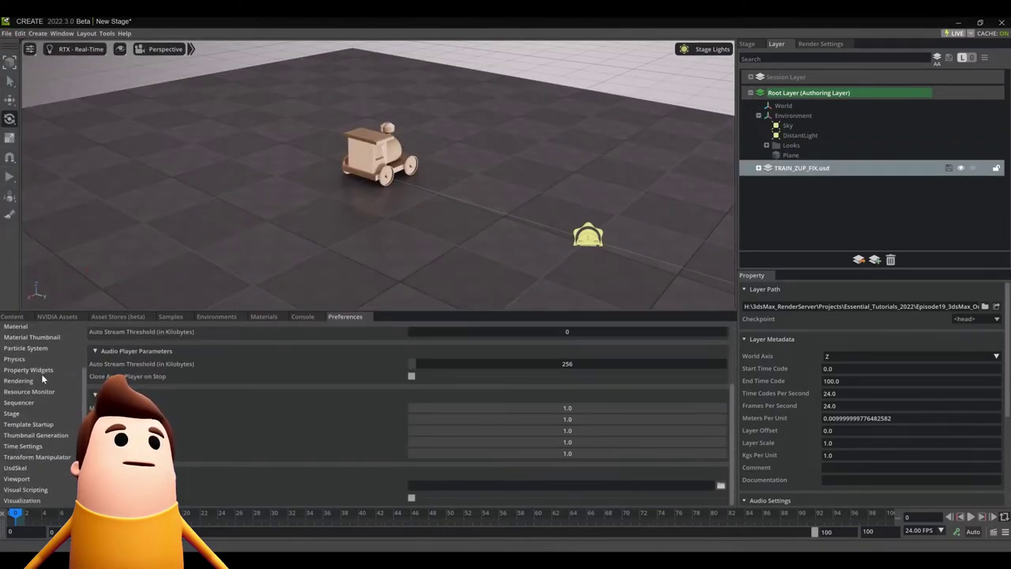
left_click(11, 413)
scroll(379, 379, "up", 5)
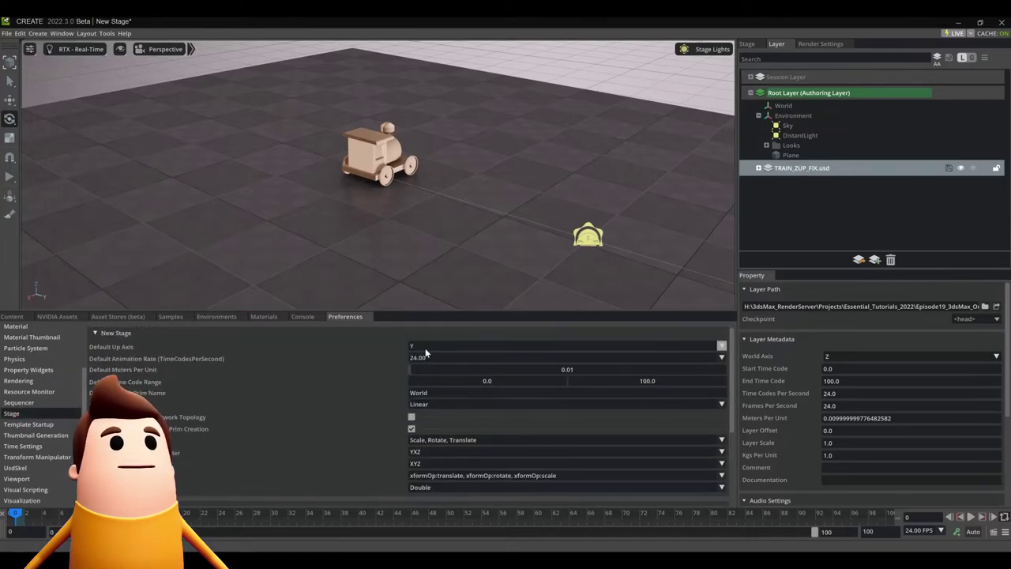
left_click(412, 346)
left_click(412, 367)
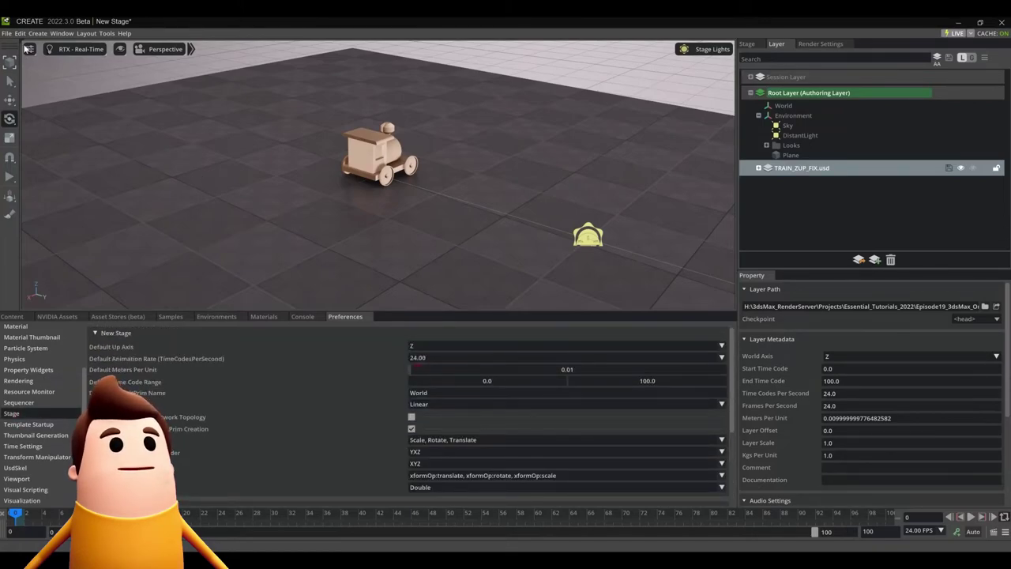
Create a new stage without saving the current one and check its root layer's world axis
left_click(5, 35)
left_click(23, 49)
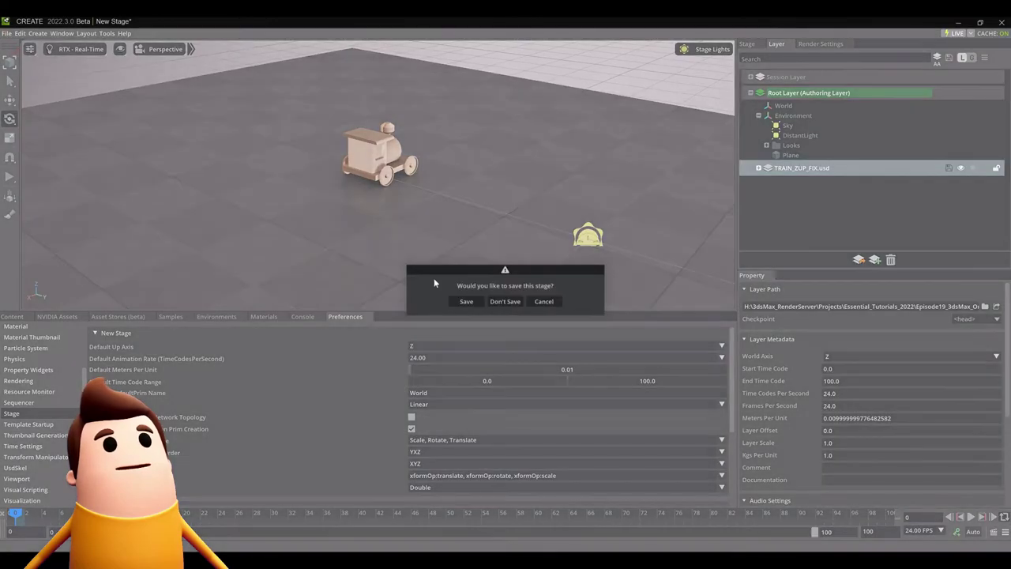
left_click(506, 302)
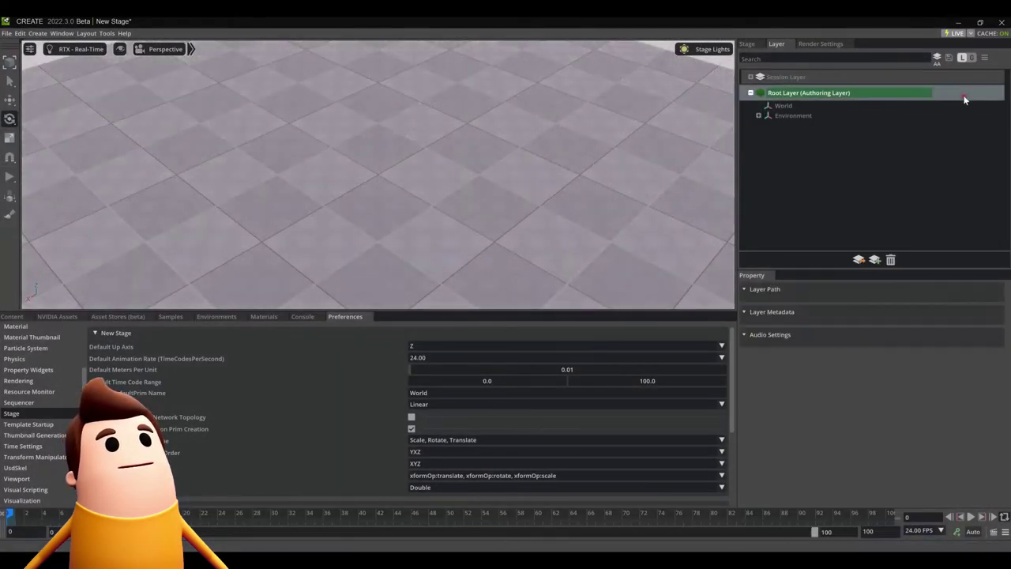
left_click(964, 99)
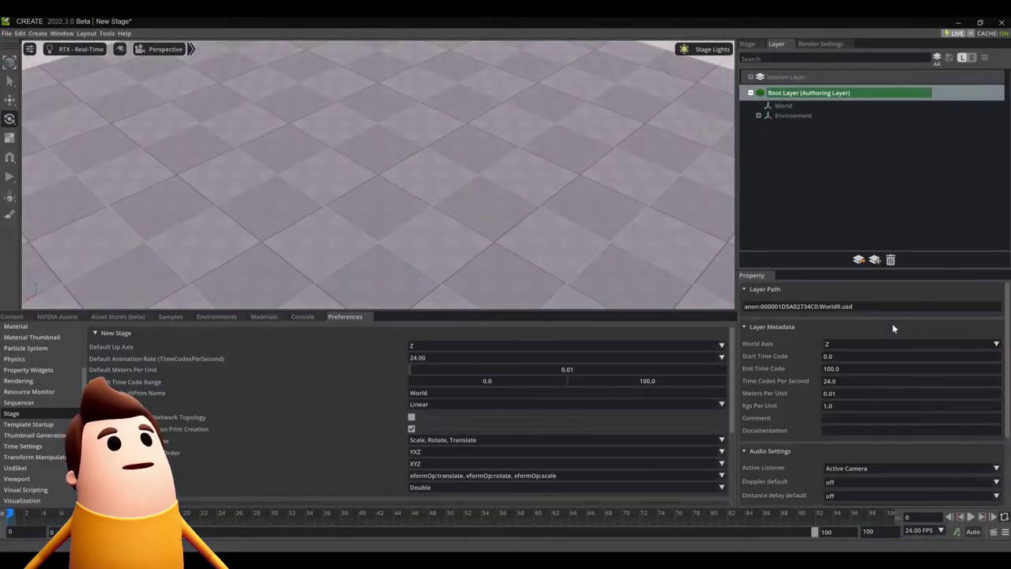
Insert TRAIN_ZUP_FIX.usd from the project folder as a sublayer of the new Z-up stage
left_click(11, 317)
right_click(221, 368)
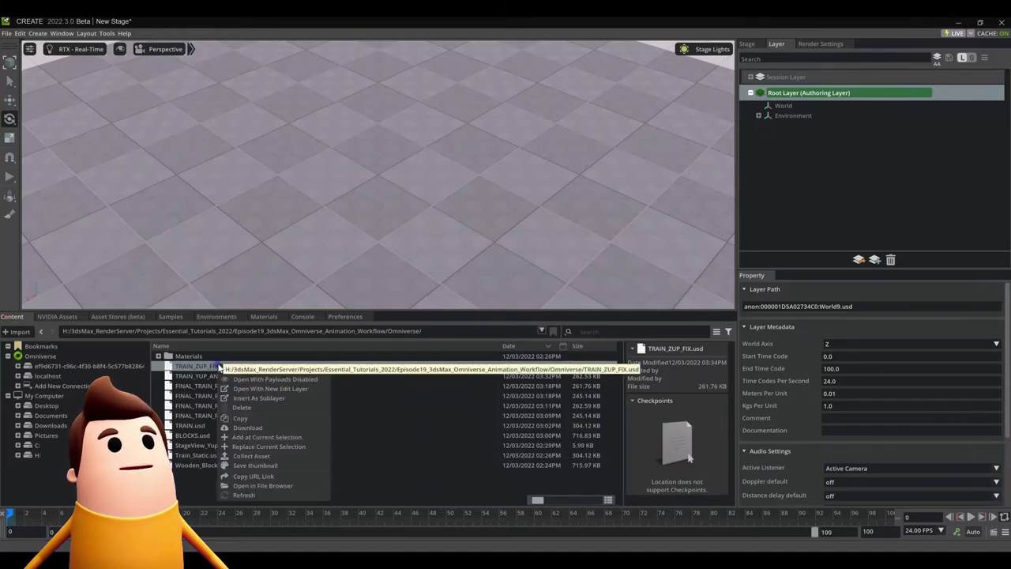
left_click(277, 397)
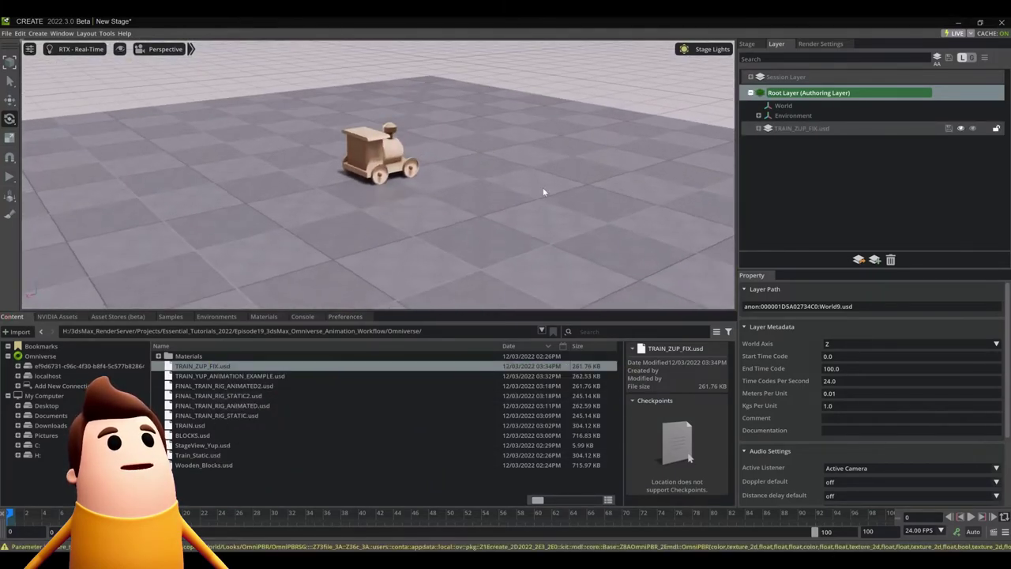
Compare the world axis of the train sublayer and the root layer, and scrub the train's animation
left_click(843, 129)
left_click(950, 96)
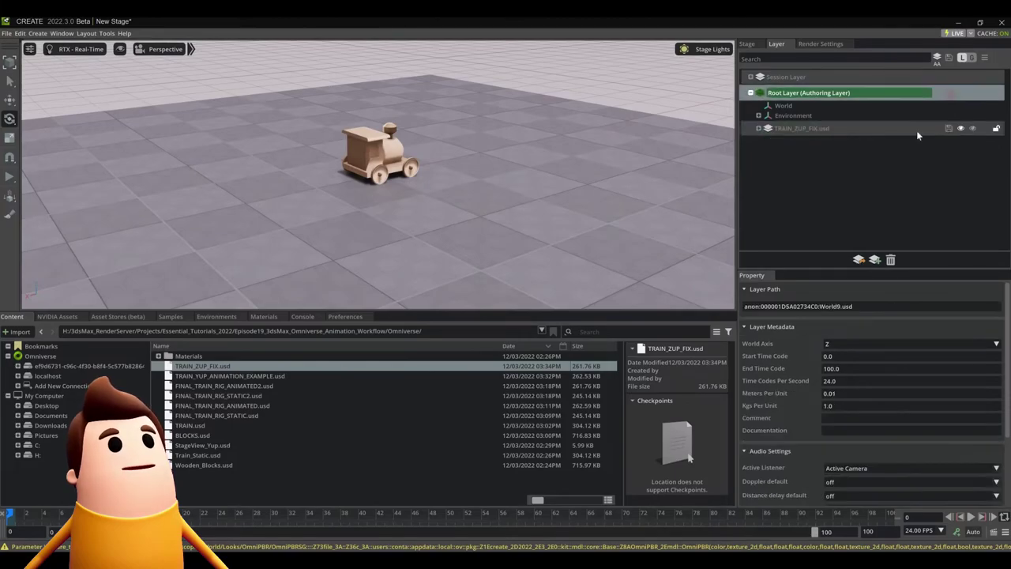
left_click(906, 130)
mouse_move(17, 518)
left_mouse_down()
mouse_move(801, 490)
mouse_move(3, 506)
left_mouse_up()
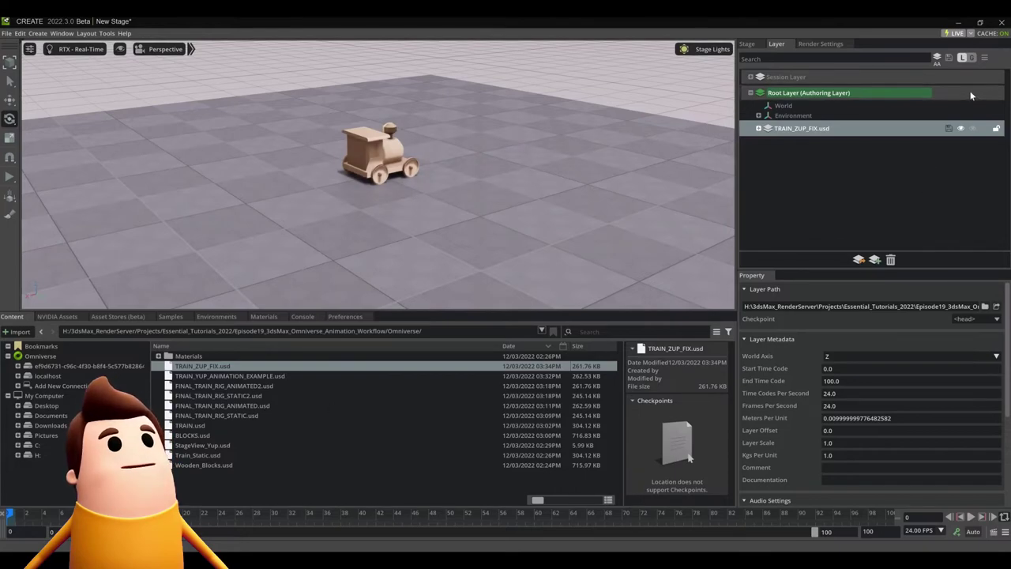
Set the Default Up Axis for new stages to Y and create a new stage without saving the current one
left_click(342, 316)
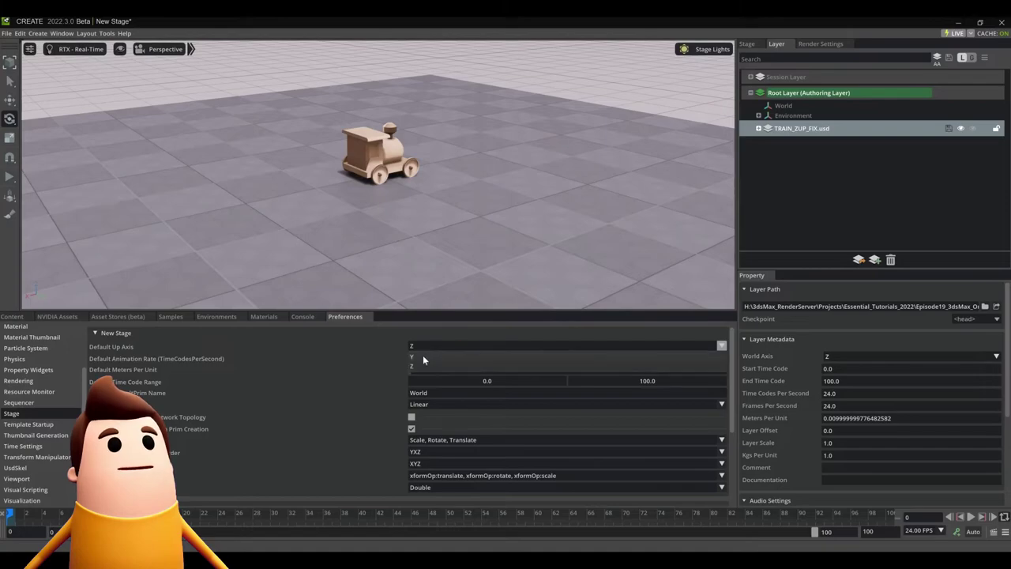
left_click(12, 316)
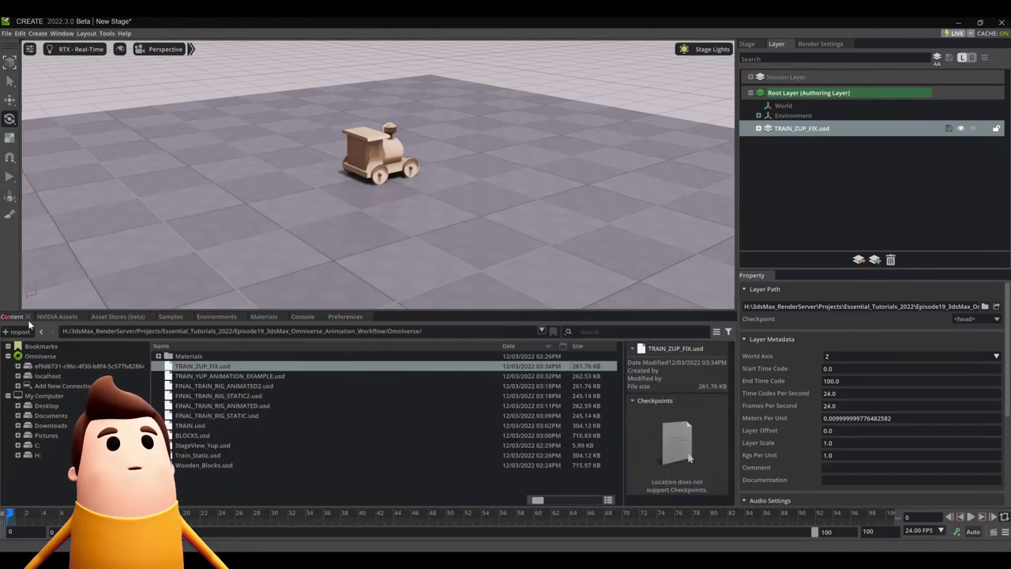
left_click(6, 33)
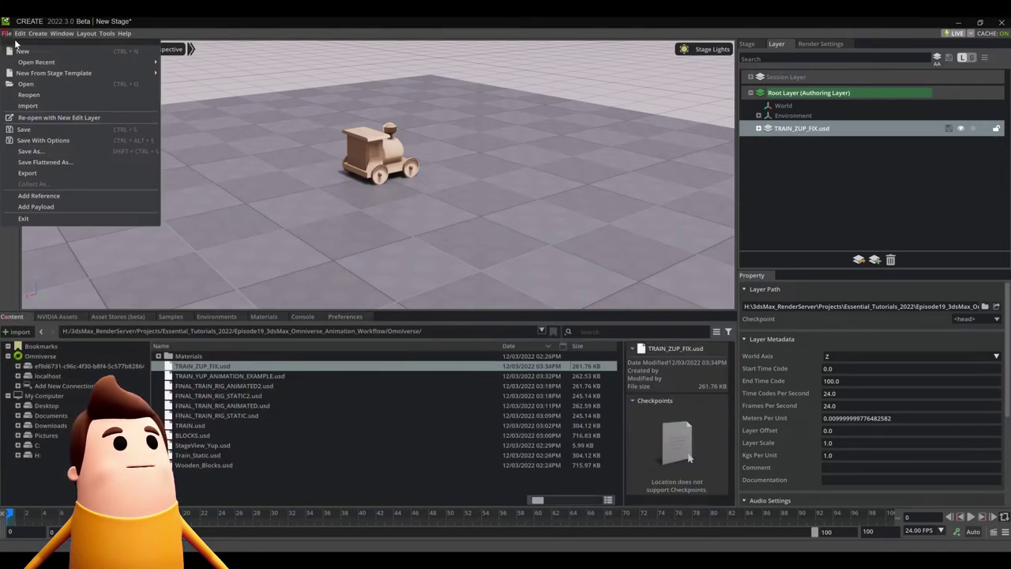
left_click(64, 52)
left_click(503, 302)
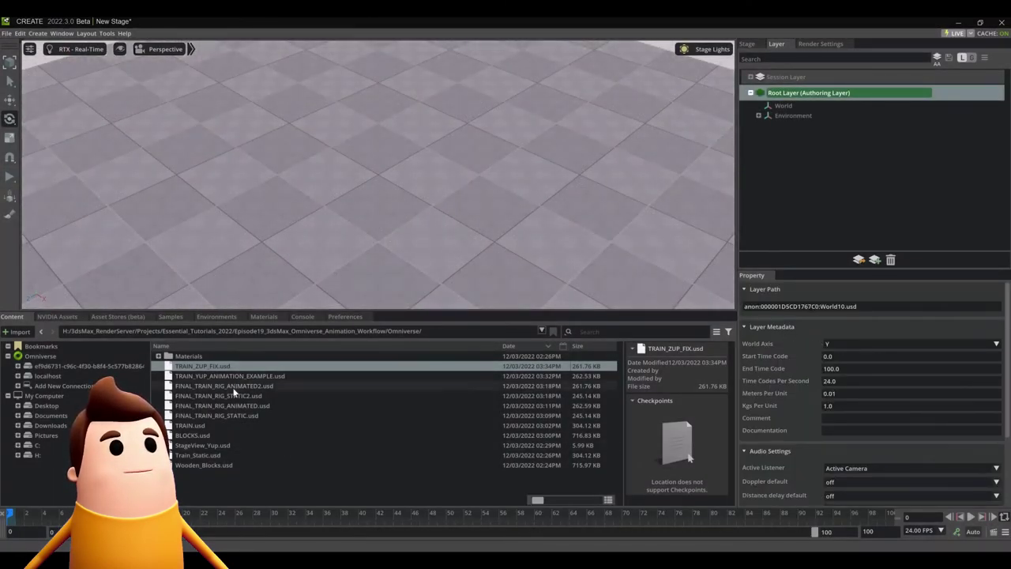
Insert TRAIN_ZUP_FIX.usd from the project folder as a sublayer of the new Y-up stage
right_click(224, 367)
left_click(266, 401)
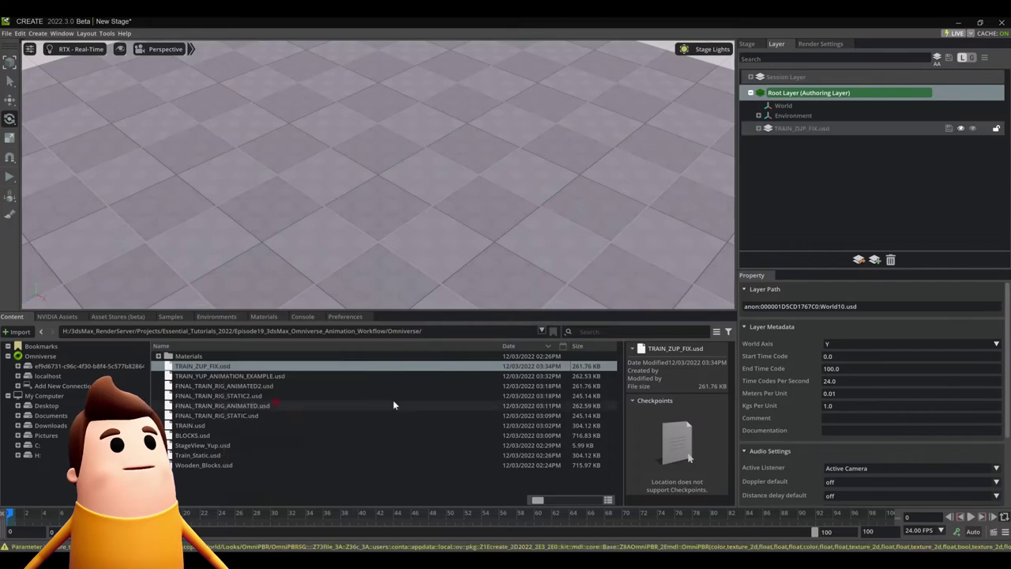
Set the X rotation of the train's FixWorldCoordinates parent to -90 and preview the train's animation
left_click(758, 128)
left_click(767, 140)
left_click(790, 151)
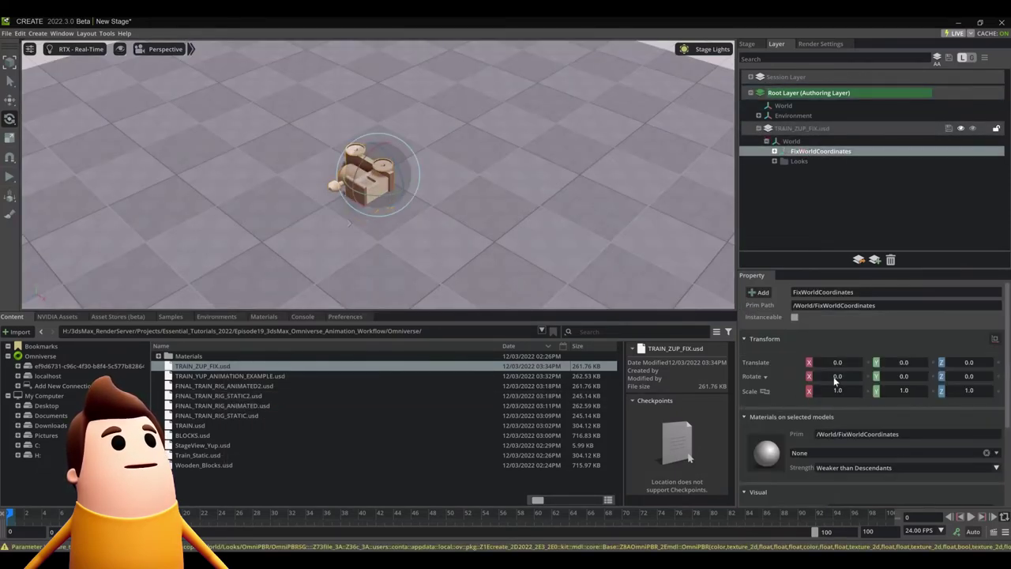
type("-90")
key("Return")
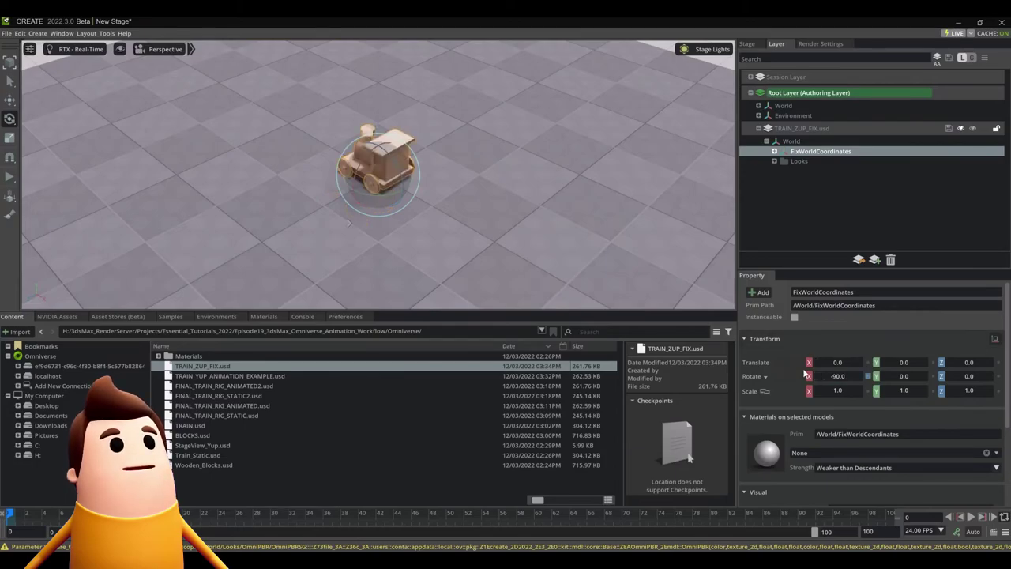
key("space")
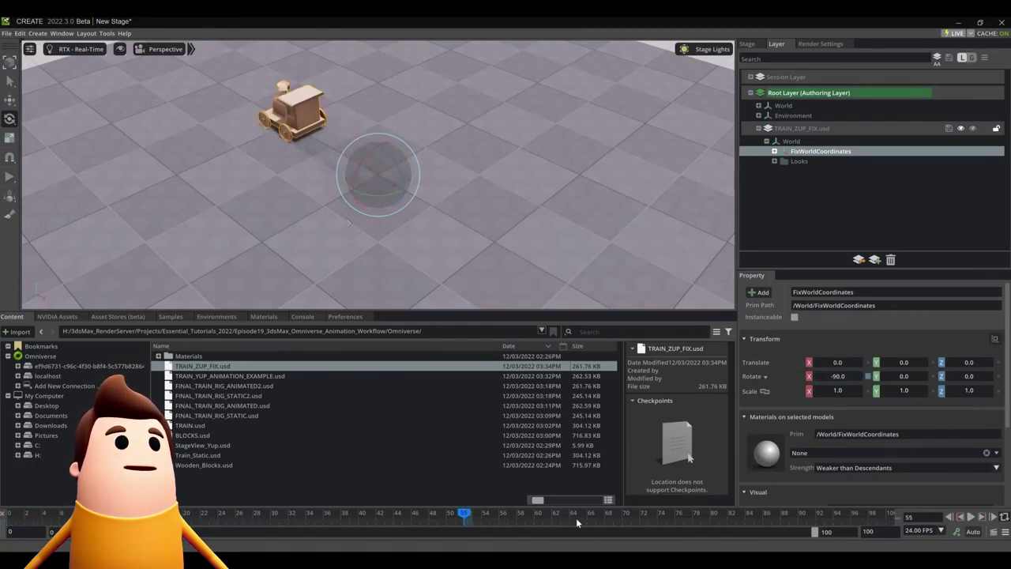
Flatten all layers so the TRAIN_ZUP_FIX.usd sublayer is merged into the root layer
left_click(904, 128)
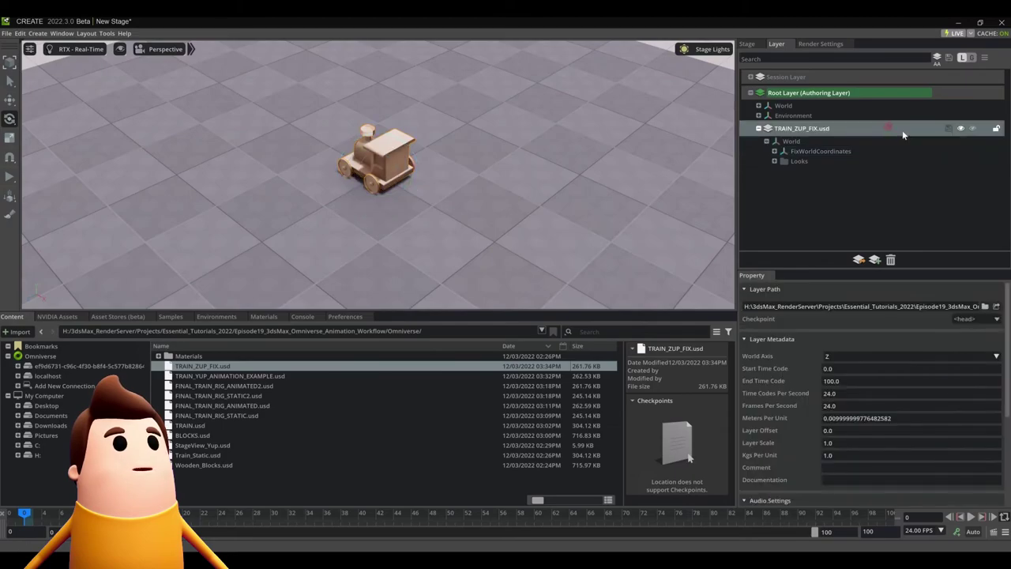
right_click(905, 130)
left_click(948, 167)
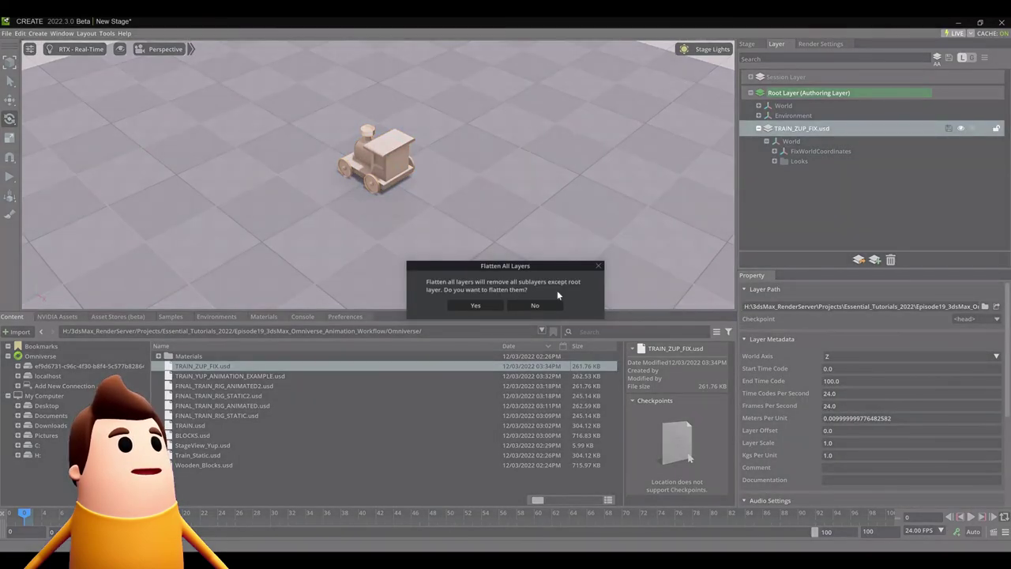
left_click(498, 302)
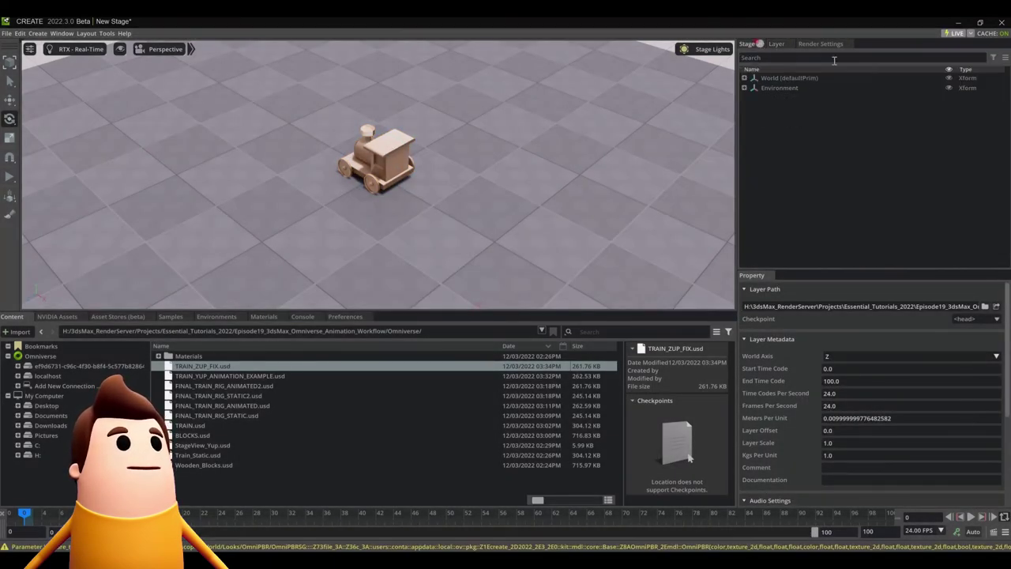
Check the flattened root layer's world axis and review the train's orientation and animation
left_click(925, 92)
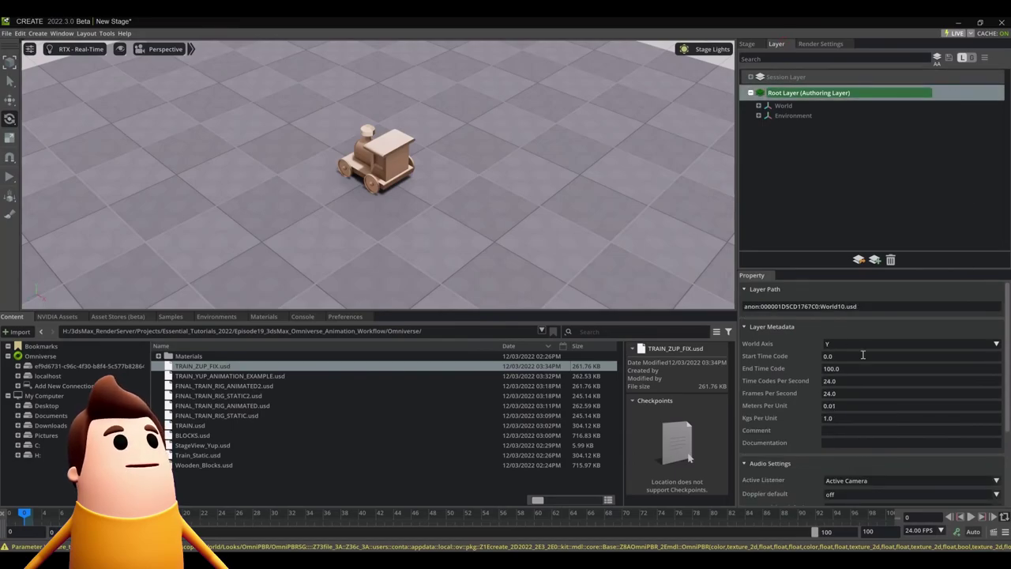
middle_click_drag(479, 198, 526, 246)
left_click_drag(575, 245, 191, 214, "alt")
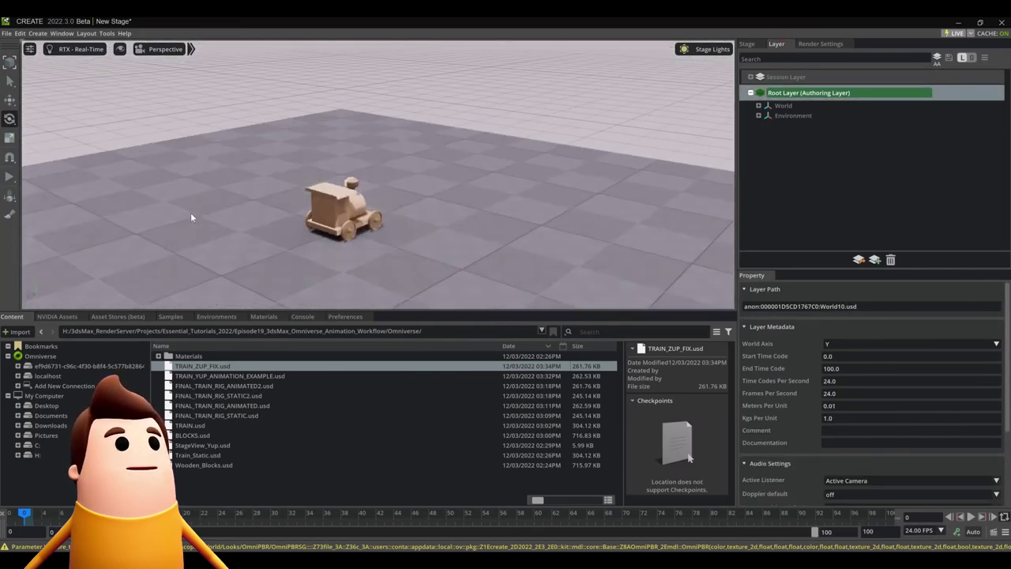
middle_click_drag(191, 214, 227, 232)
left_click_drag(60, 516, 14, 513)
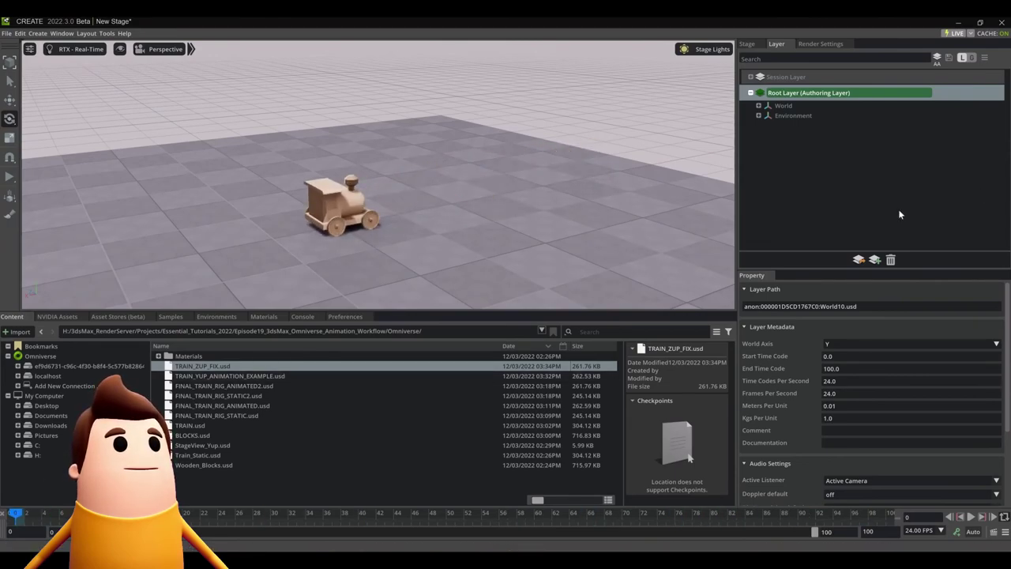